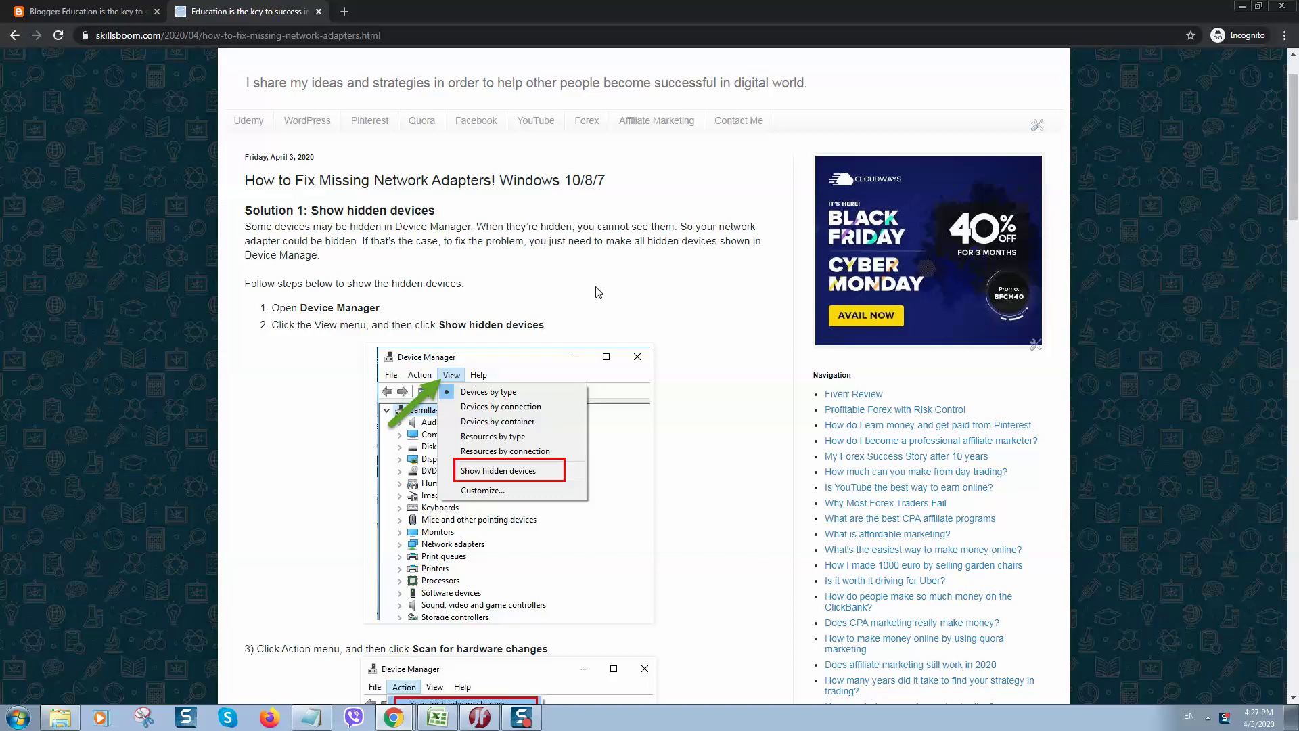
Step: Select the article's web address and scroll through the article page
{"action": "left_click", "coordinate": [174, 35]}
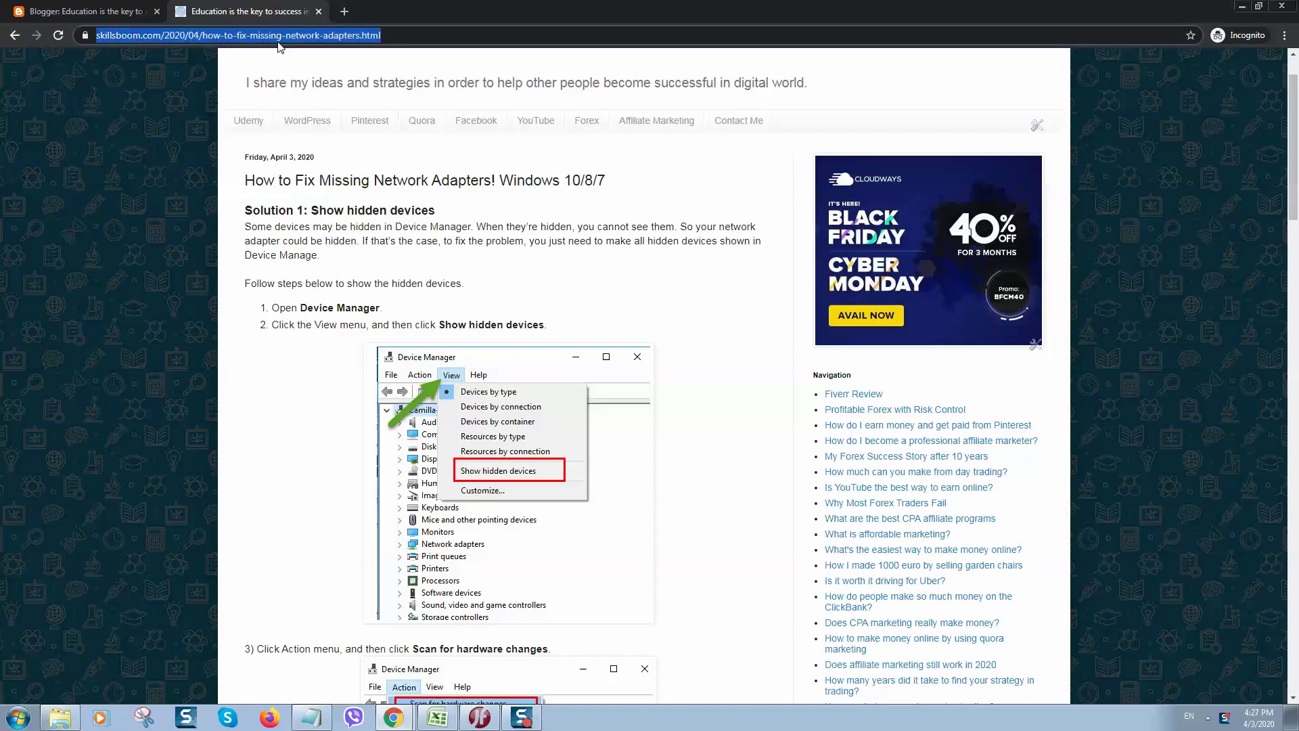
{"action": "left_click", "coordinate": [613, 281]}
{"action": "scroll", "coordinate": [380, 309], "scroll_direction": "down", "scroll_amount": 17}
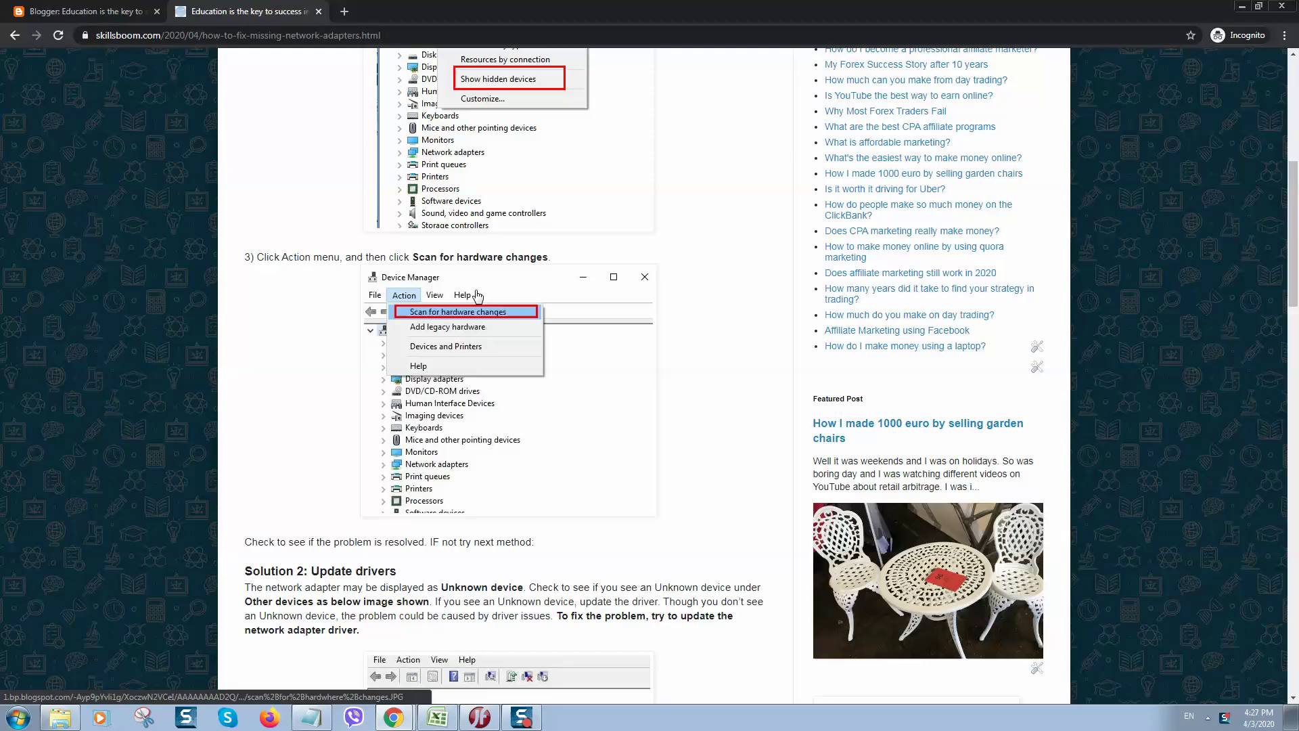
{"action": "scroll", "coordinate": [478, 339], "scroll_direction": "up", "scroll_amount": 5}
{"action": "scroll", "coordinate": [478, 339], "scroll_direction": "up", "scroll_amount": 15}
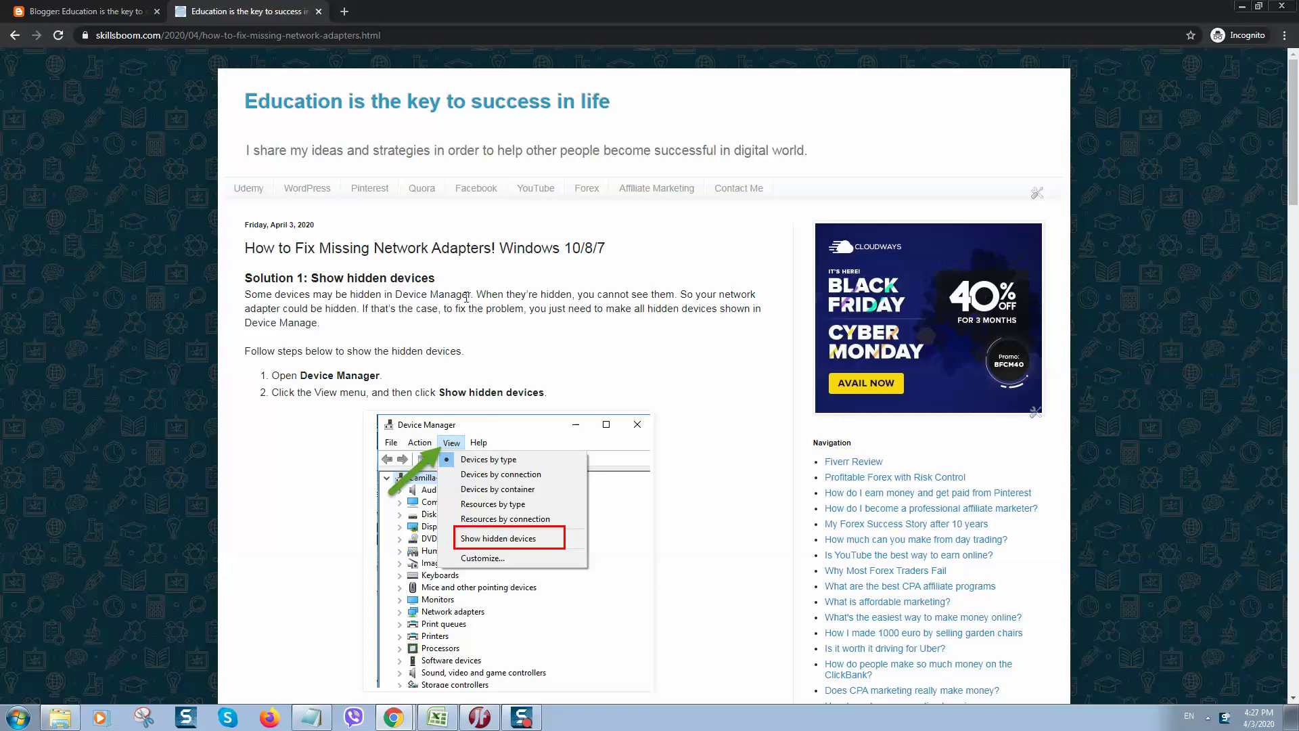
Step: Open the System properties from the Computer window, then close the Computer window
{"action": "left_click", "coordinate": [10, 721]}
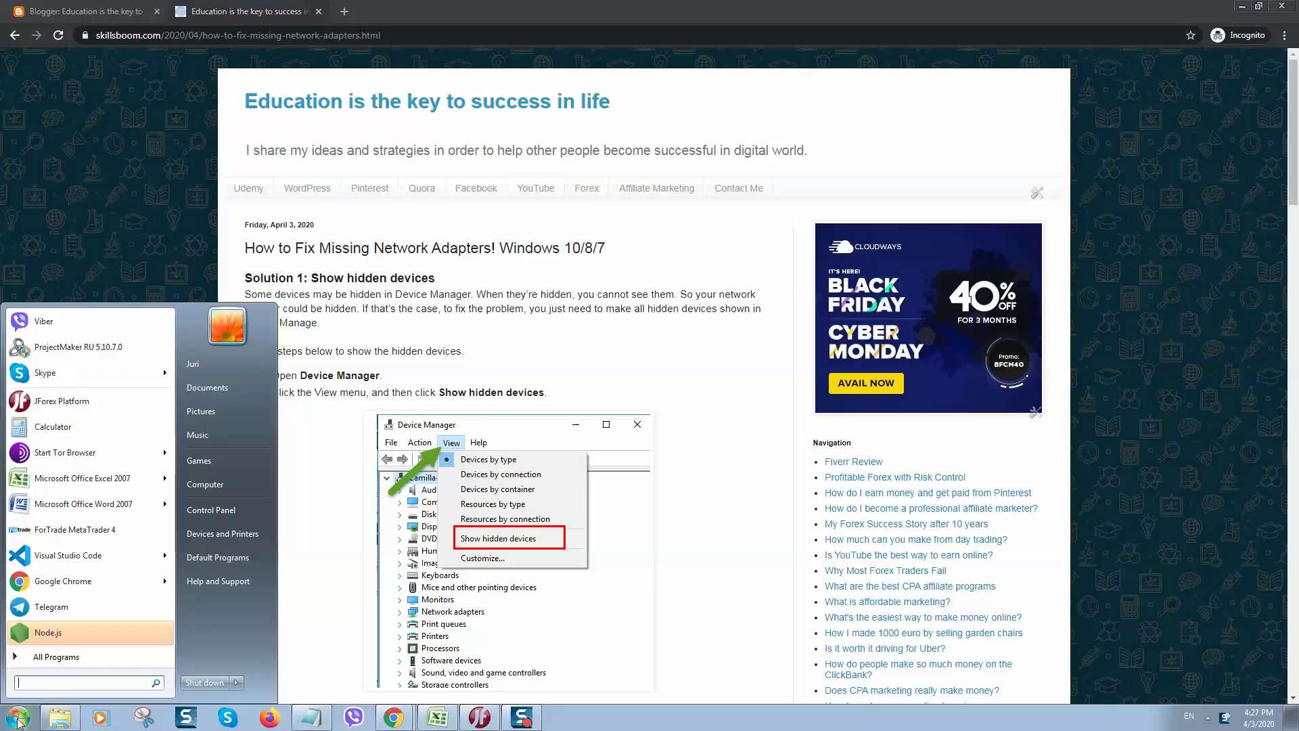
{"action": "left_click", "coordinate": [245, 482]}
{"action": "right_click", "coordinate": [691, 449]}
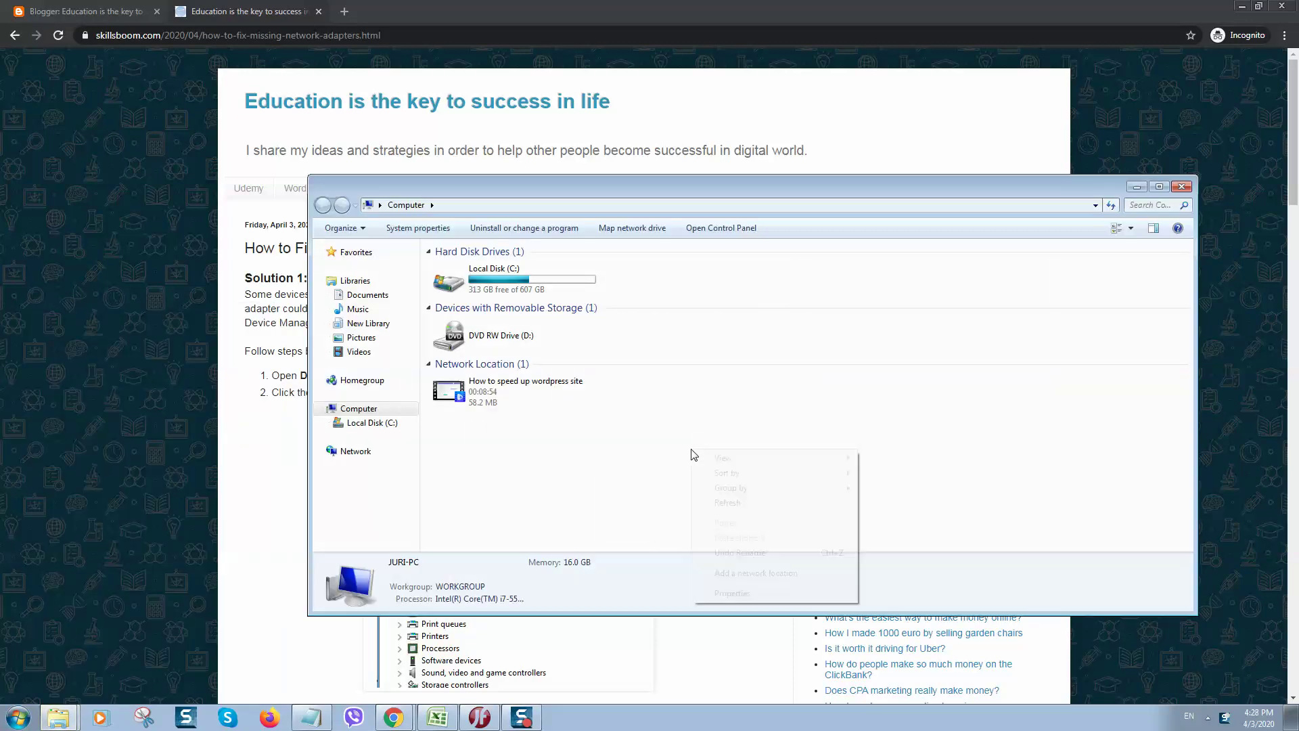
{"action": "left_click", "coordinate": [727, 595]}
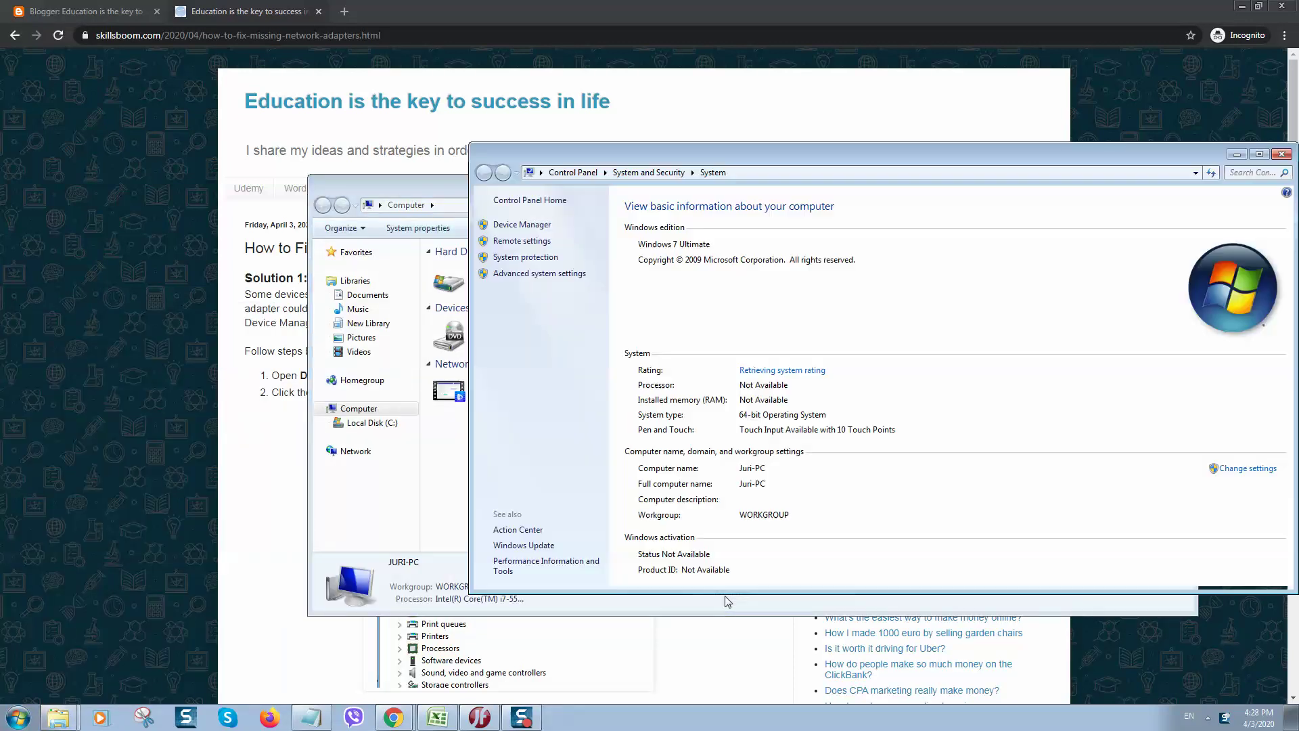
{"action": "left_click", "coordinate": [446, 184]}
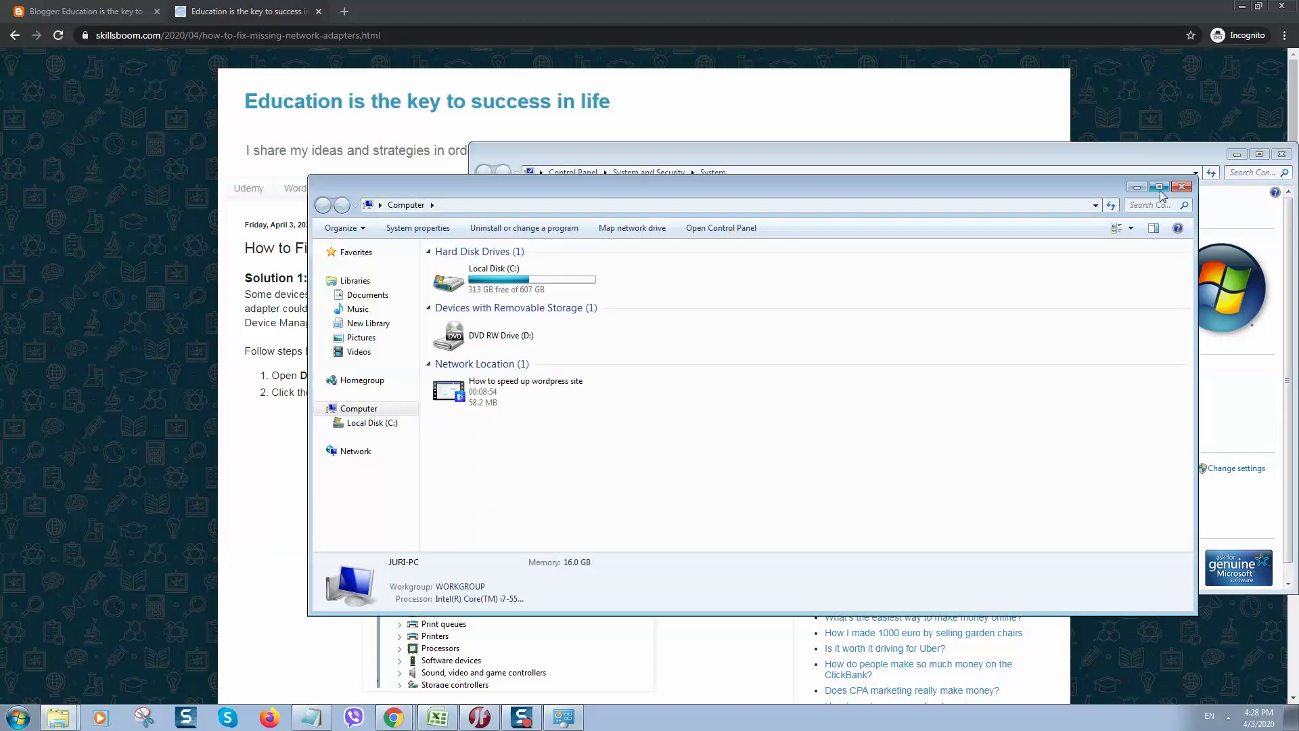
{"action": "left_click", "coordinate": [1181, 187]}
{"action": "left_click_drag", "start_coordinate": [1139, 156], "coordinate": [1139, 174]}
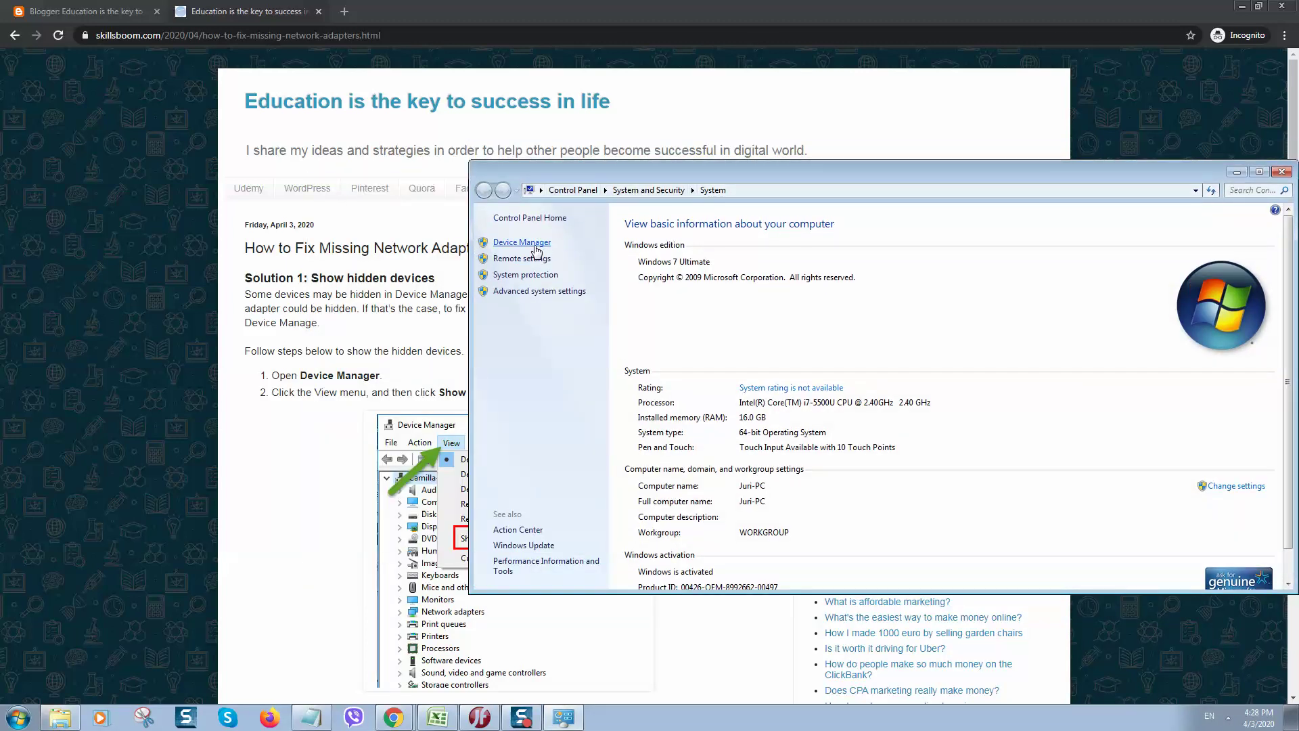
Step: Open Device Manager beside the article, close System, and turn on Show hidden devices
{"action": "left_click", "coordinate": [537, 250]}
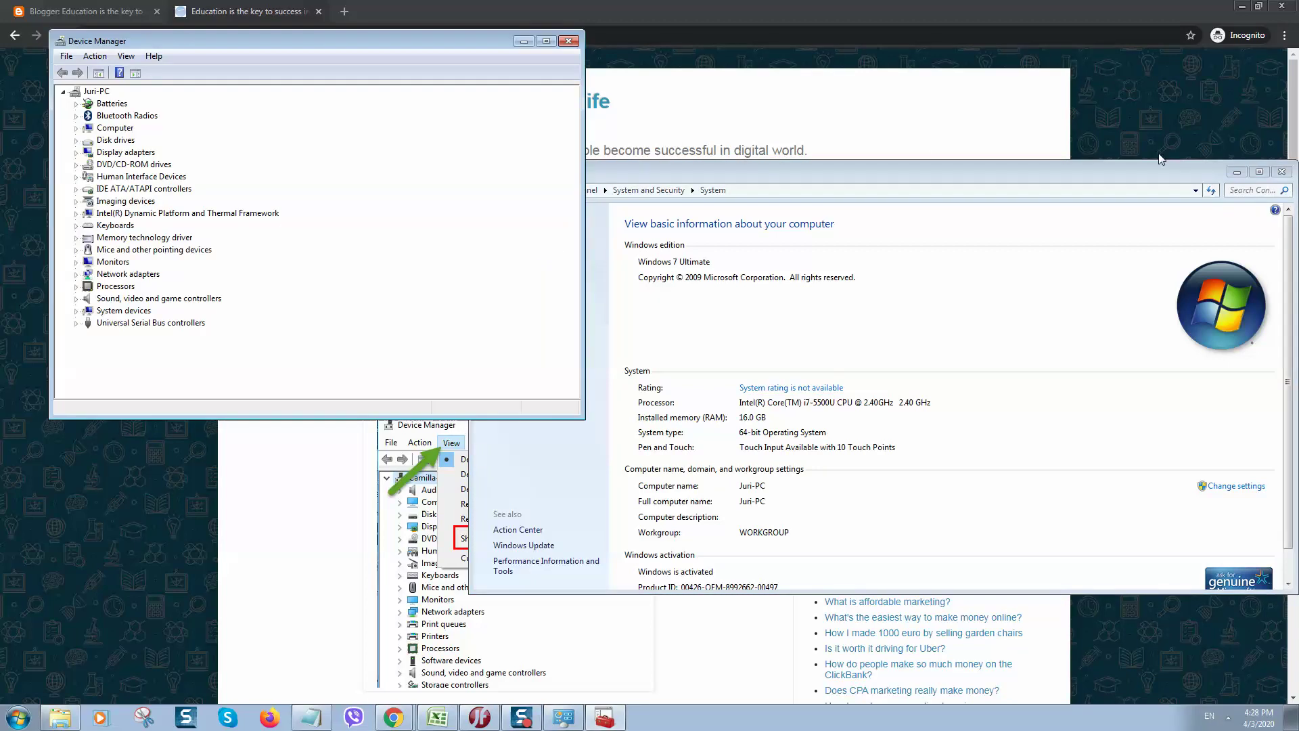
{"action": "left_click", "coordinate": [1282, 171]}
{"action": "left_click_drag", "start_coordinate": [399, 42], "coordinate": [1063, 257]}
{"action": "left_click_drag", "start_coordinate": [1245, 628], "coordinate": [1114, 612]}
{"action": "left_click_drag", "start_coordinate": [872, 254], "coordinate": [957, 261]}
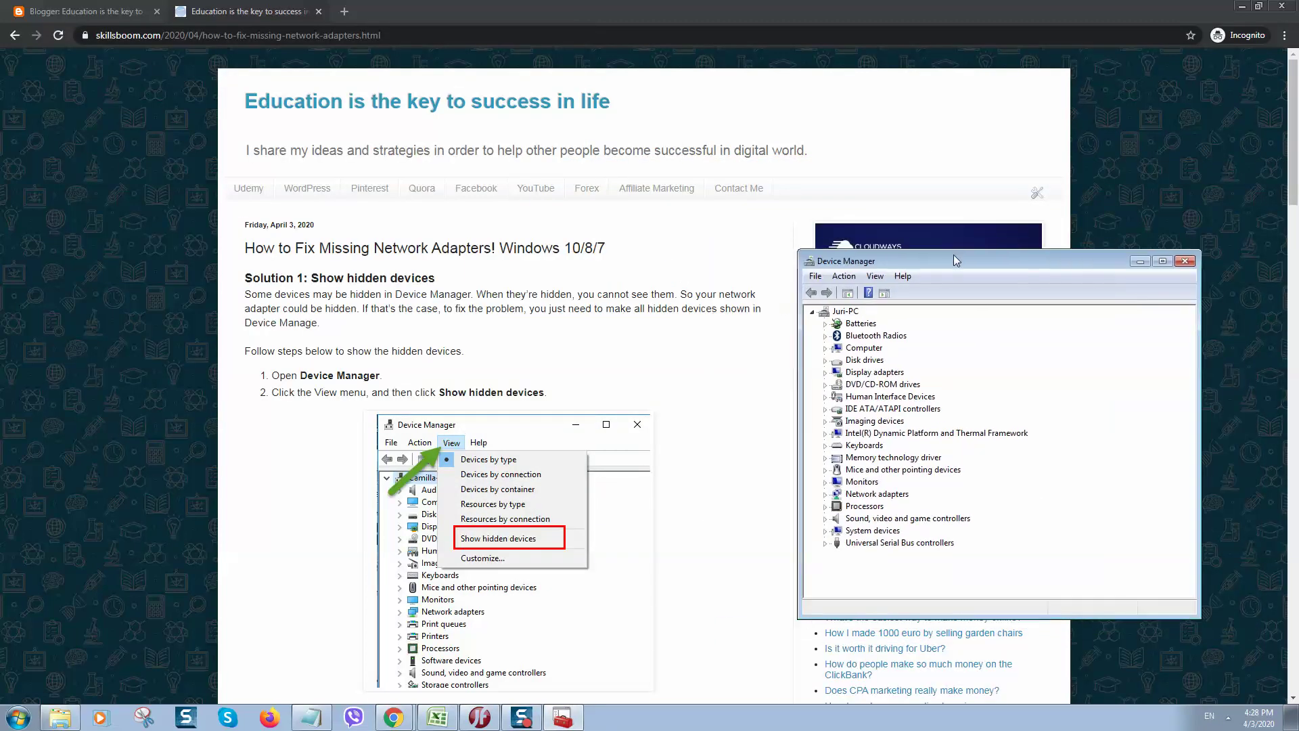
{"action": "left_click", "coordinate": [880, 276]}
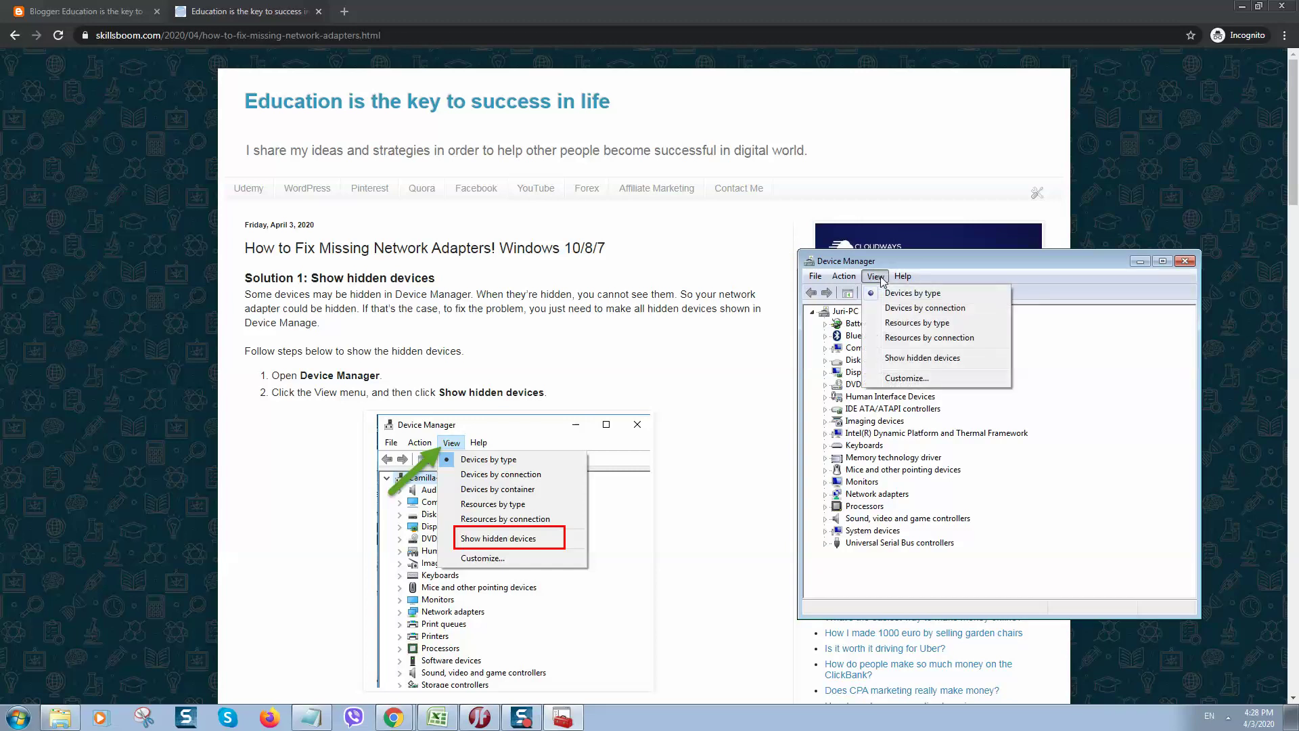
{"action": "left_click", "coordinate": [911, 363]}
Step: Scroll further down the article, then bring Device Manager back and nudge it up
{"action": "left_click", "coordinate": [711, 390]}
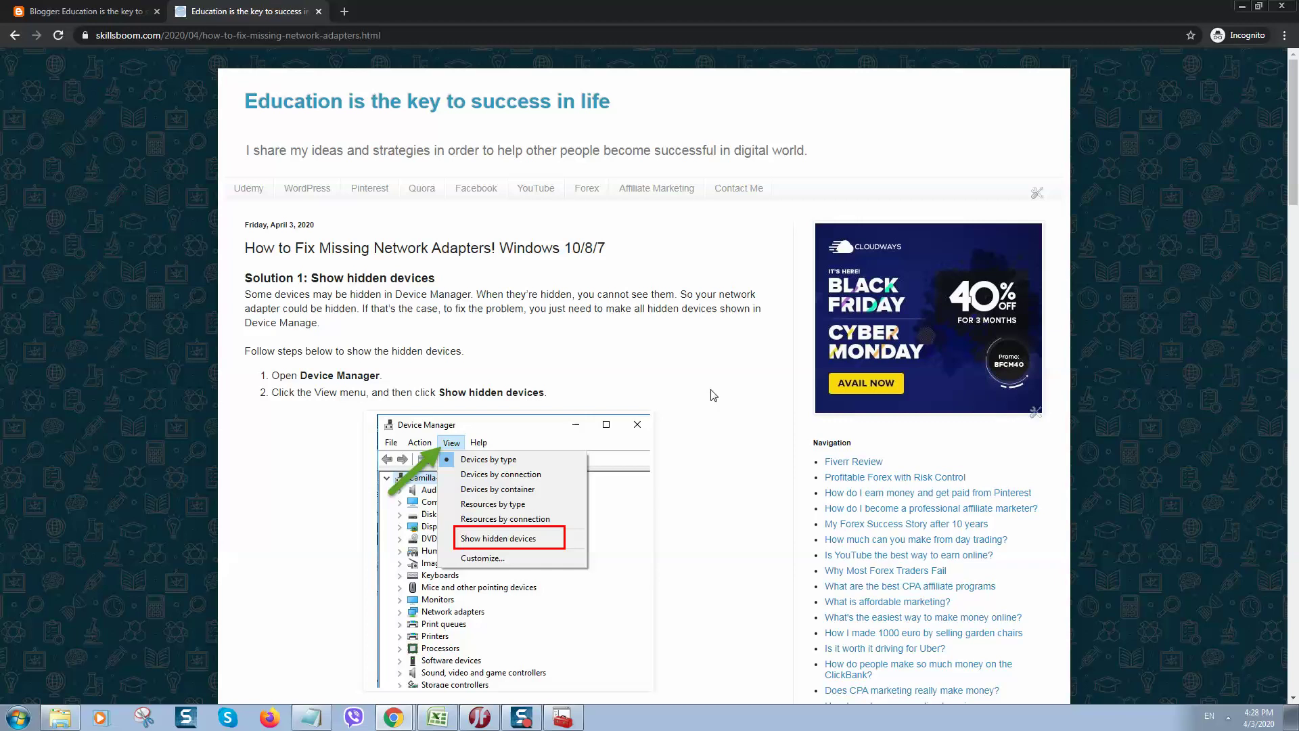
{"action": "scroll", "coordinate": [712, 396], "scroll_direction": "down", "scroll_amount": 5}
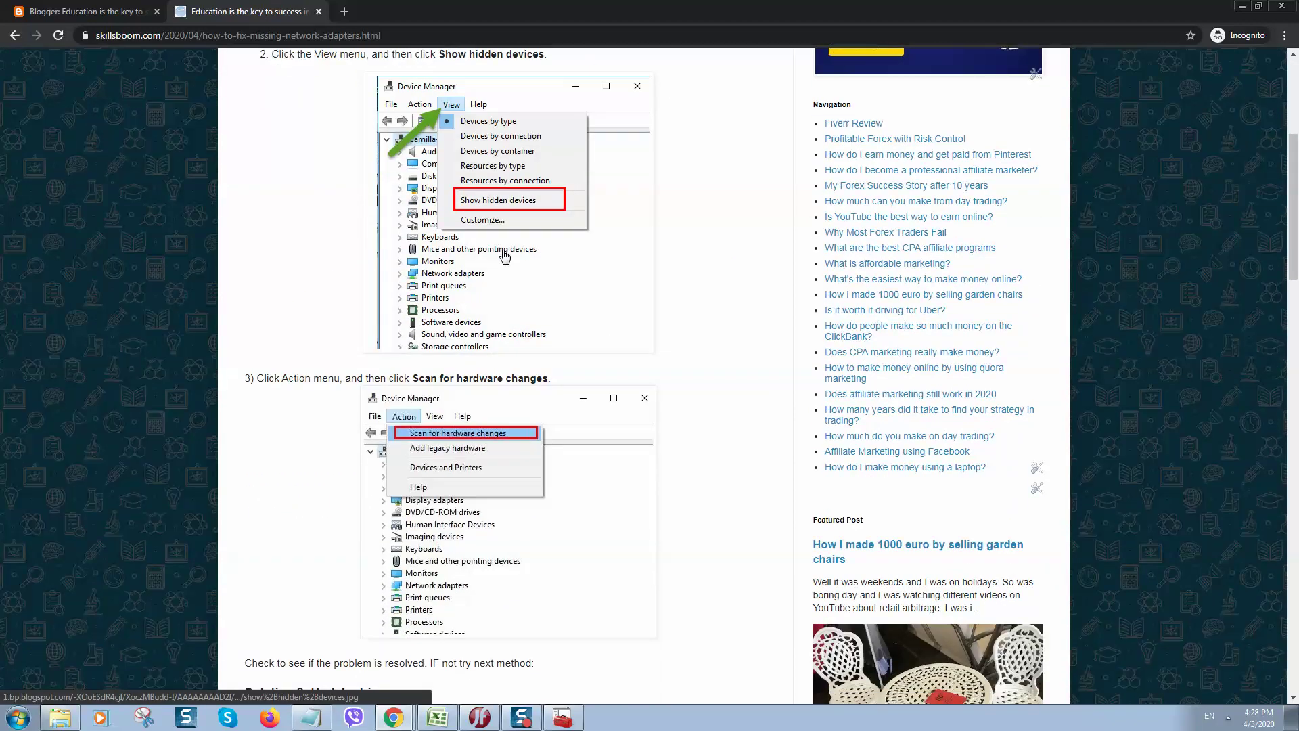
{"action": "scroll", "coordinate": [504, 255], "scroll_direction": "down", "scroll_amount": 2}
{"action": "scroll", "coordinate": [646, 283], "scroll_direction": "down", "scroll_amount": 1}
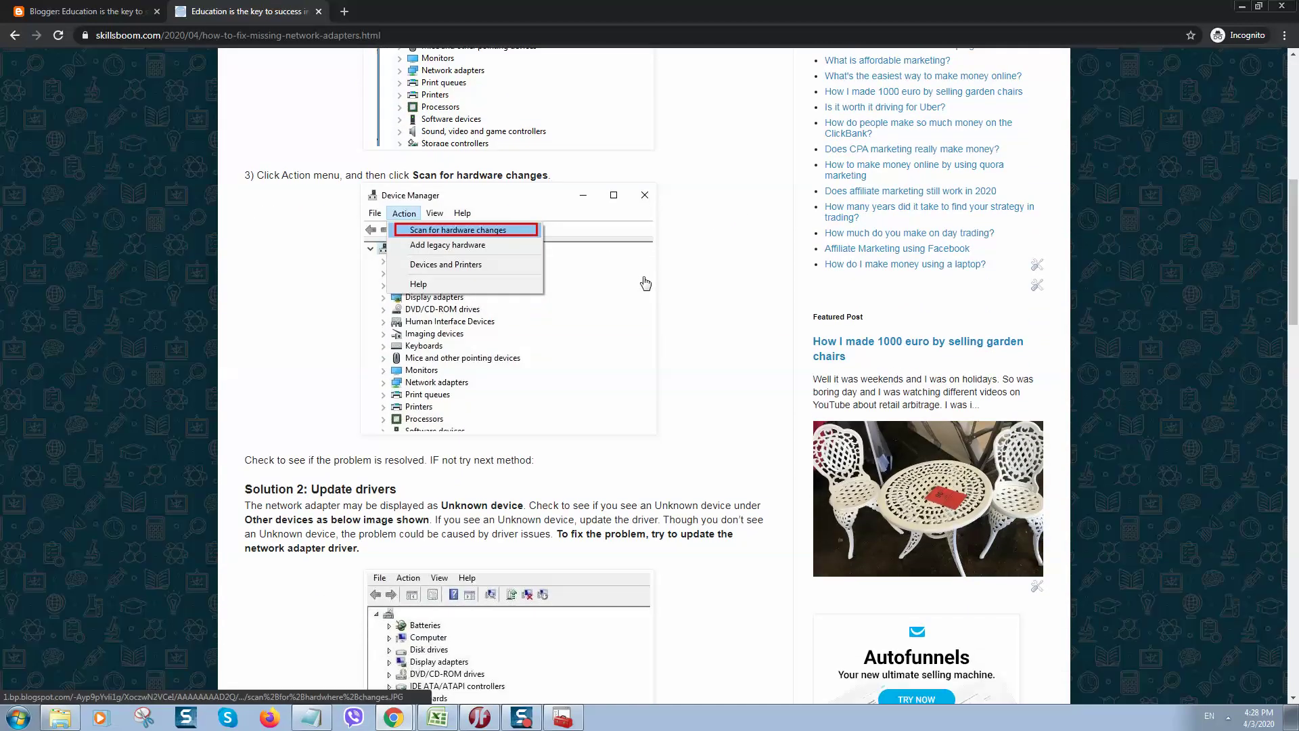
{"action": "key", "text": "alt+Tab"}
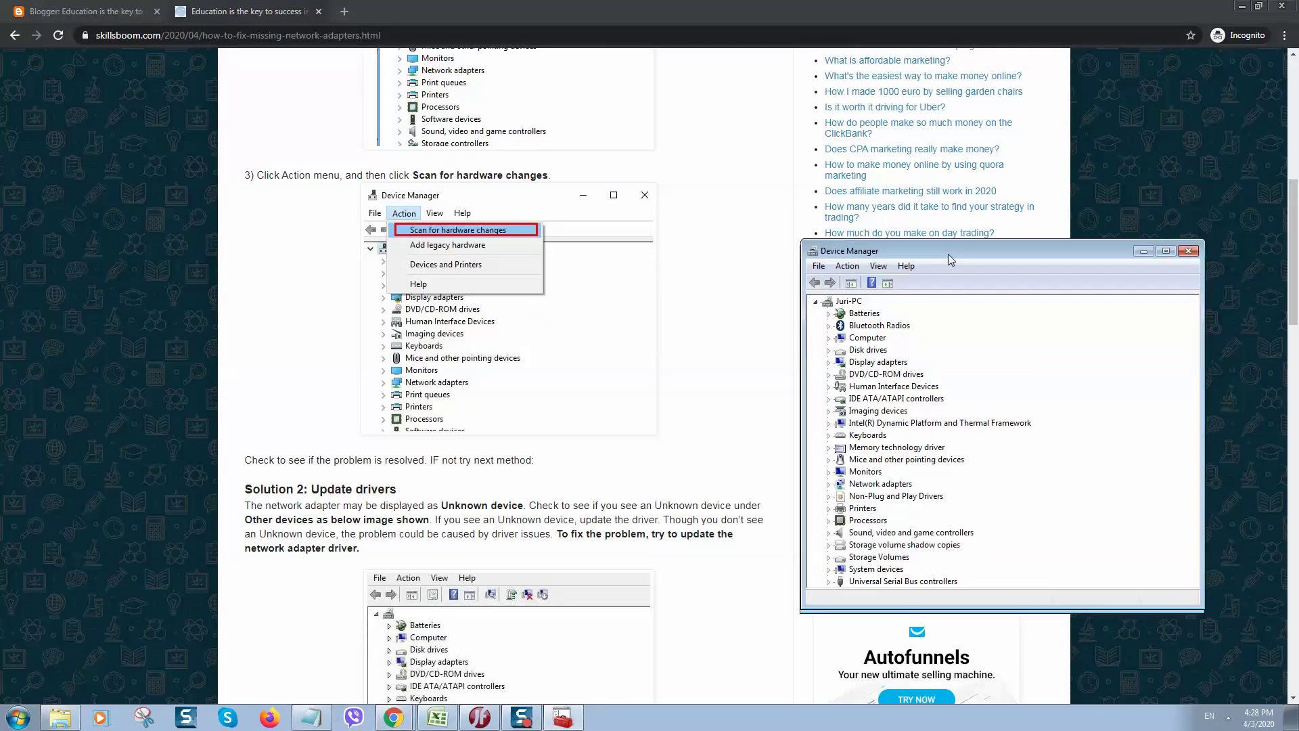
{"action": "left_click_drag", "start_coordinate": [948, 254], "coordinate": [952, 215]}
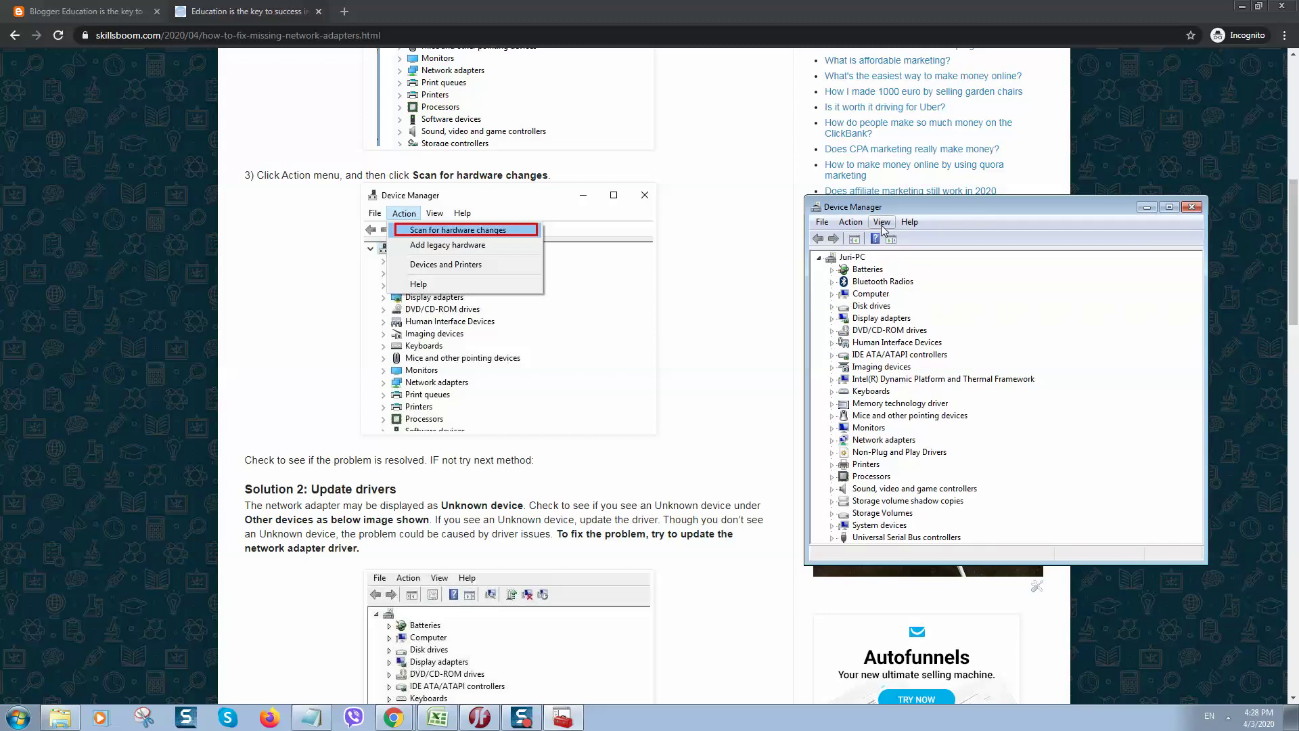
Step: Run Scan for hardware changes in Device Manager
{"action": "left_click", "coordinate": [851, 222]}
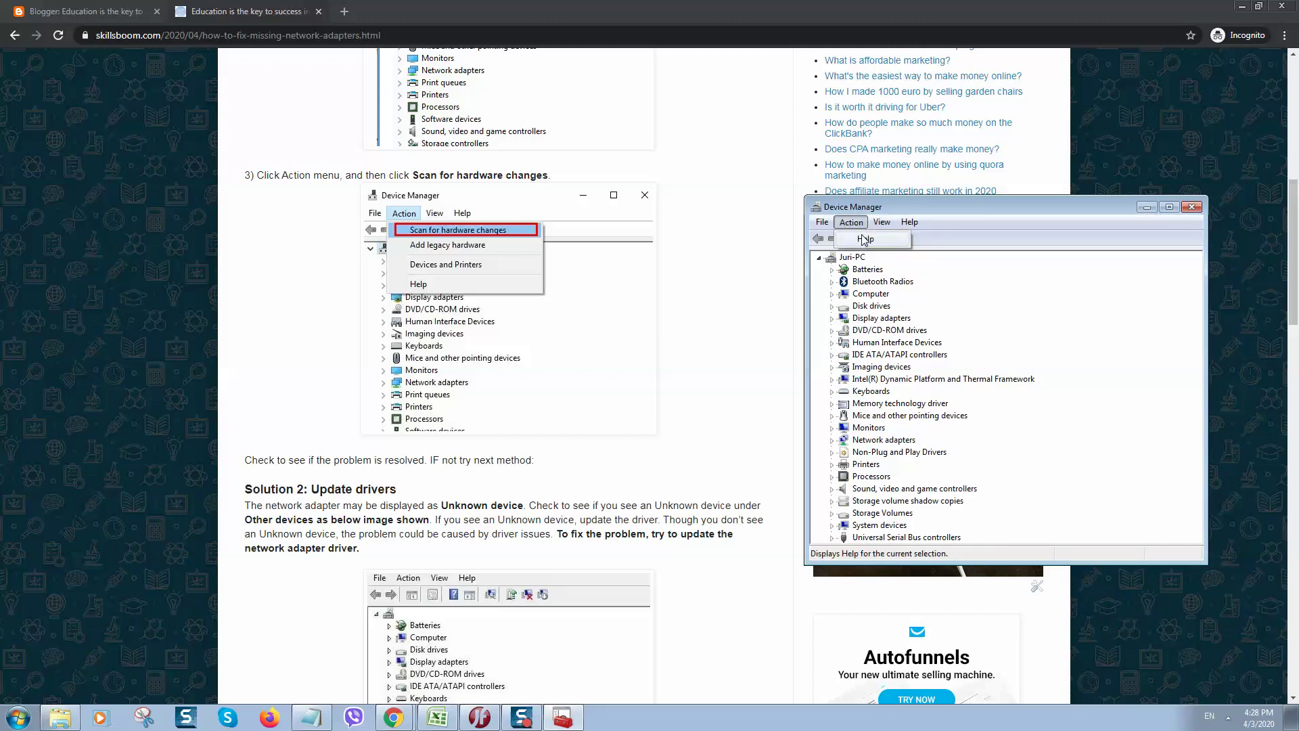
{"action": "left_click", "coordinate": [864, 240]}
{"action": "left_click", "coordinate": [853, 223]}
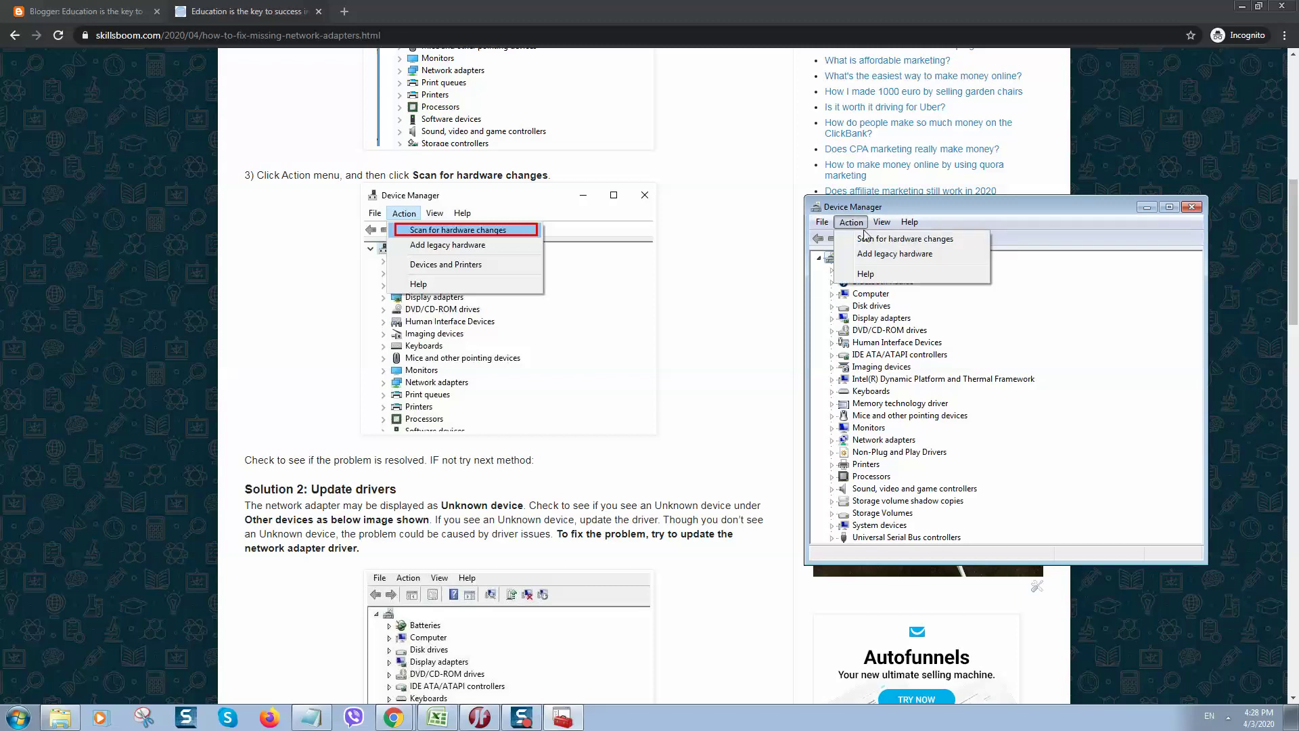
{"action": "left_click", "coordinate": [853, 223]}
{"action": "left_click", "coordinate": [853, 223]}
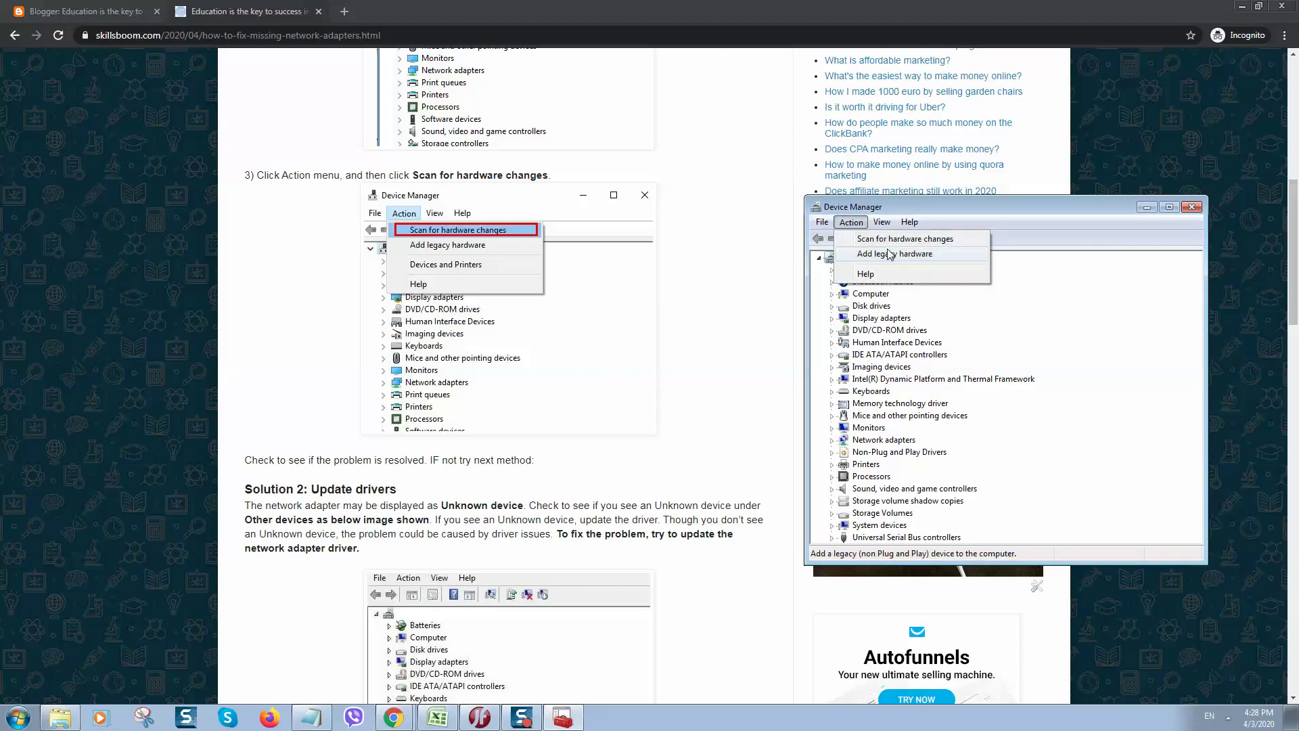
{"action": "left_click", "coordinate": [974, 226]}
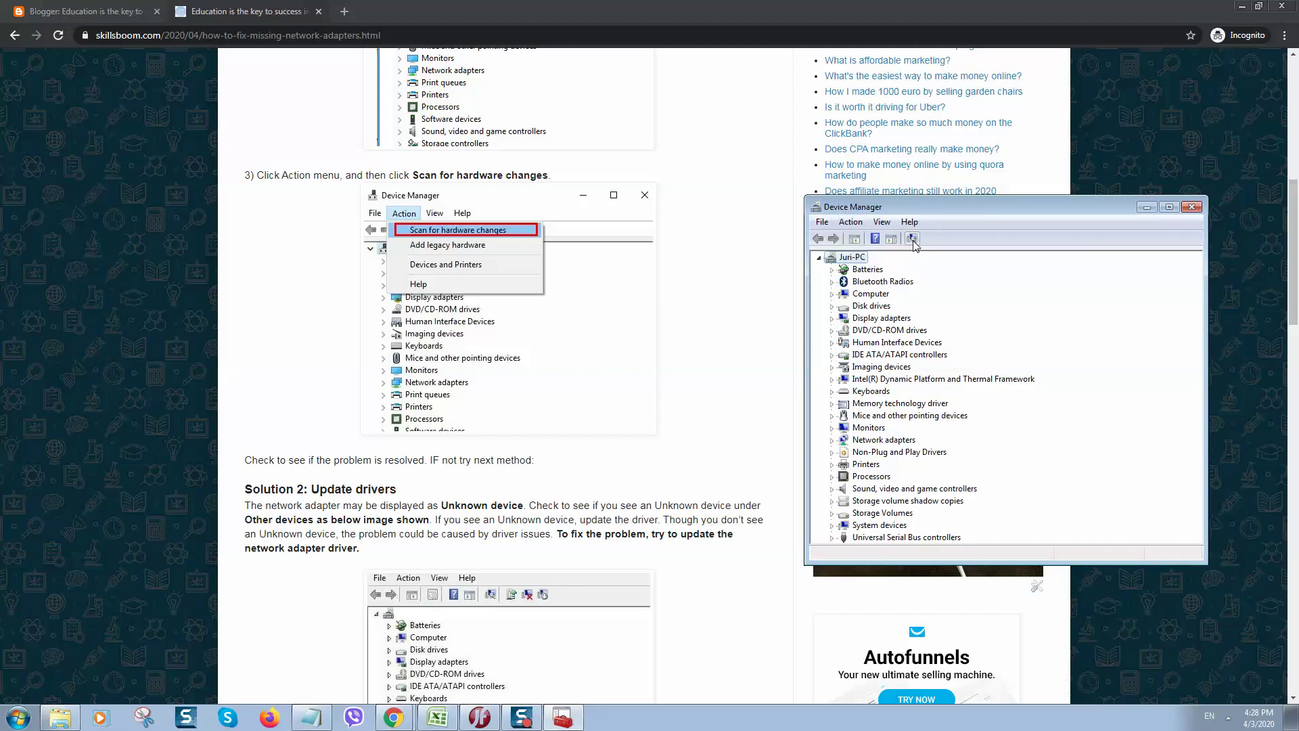
{"action": "left_click", "coordinate": [913, 239]}
Step: Highlight the Solution 2: Update drivers heading and shift Device Manager slightly right
{"action": "triple_click", "coordinate": [318, 489]}
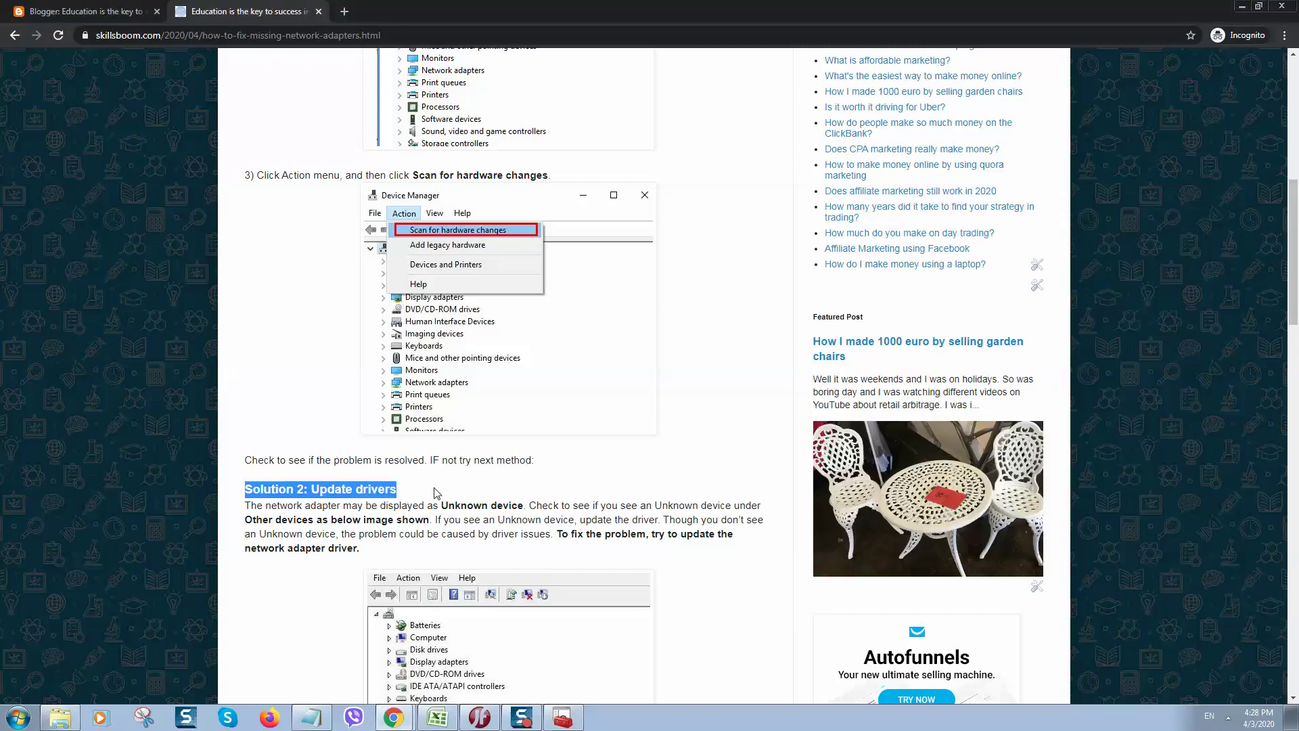
{"action": "triple_click", "coordinate": [477, 473]}
{"action": "scroll", "coordinate": [475, 461], "scroll_direction": "down", "scroll_amount": 5}
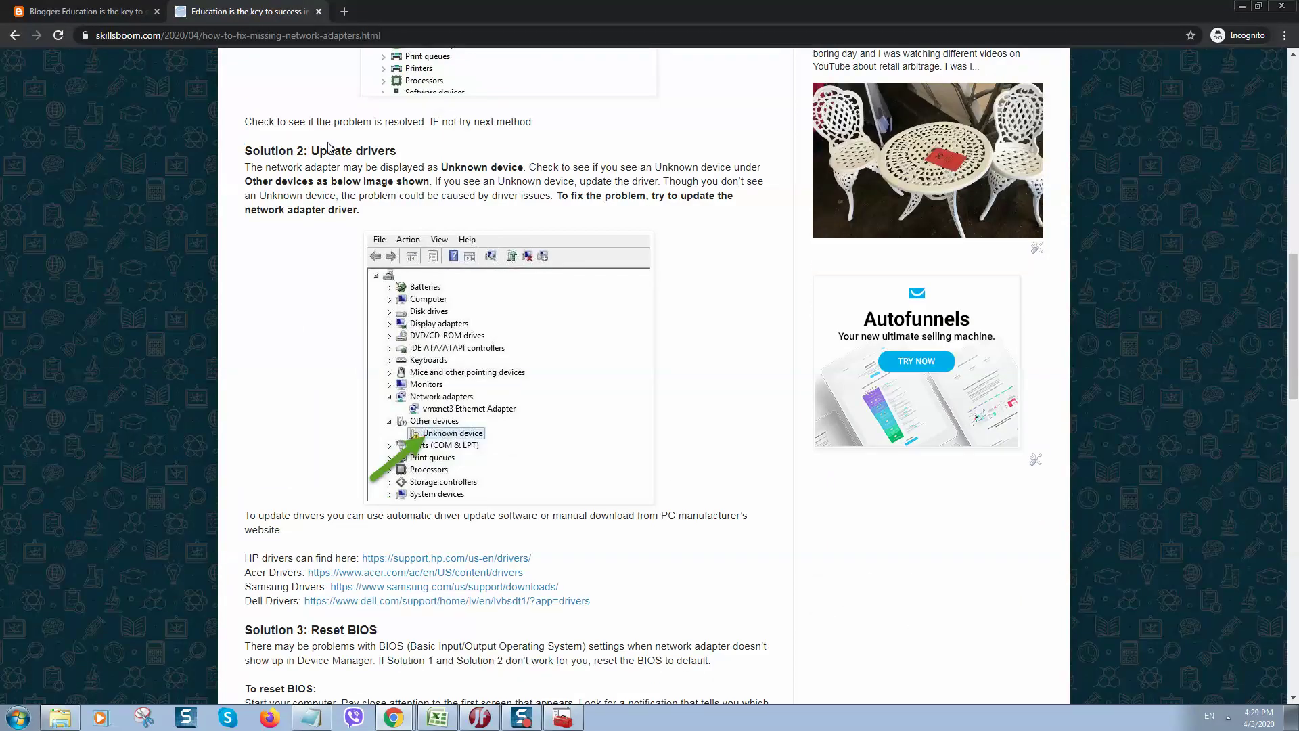
{"action": "left_click_drag", "start_coordinate": [279, 151], "coordinate": [400, 149]}
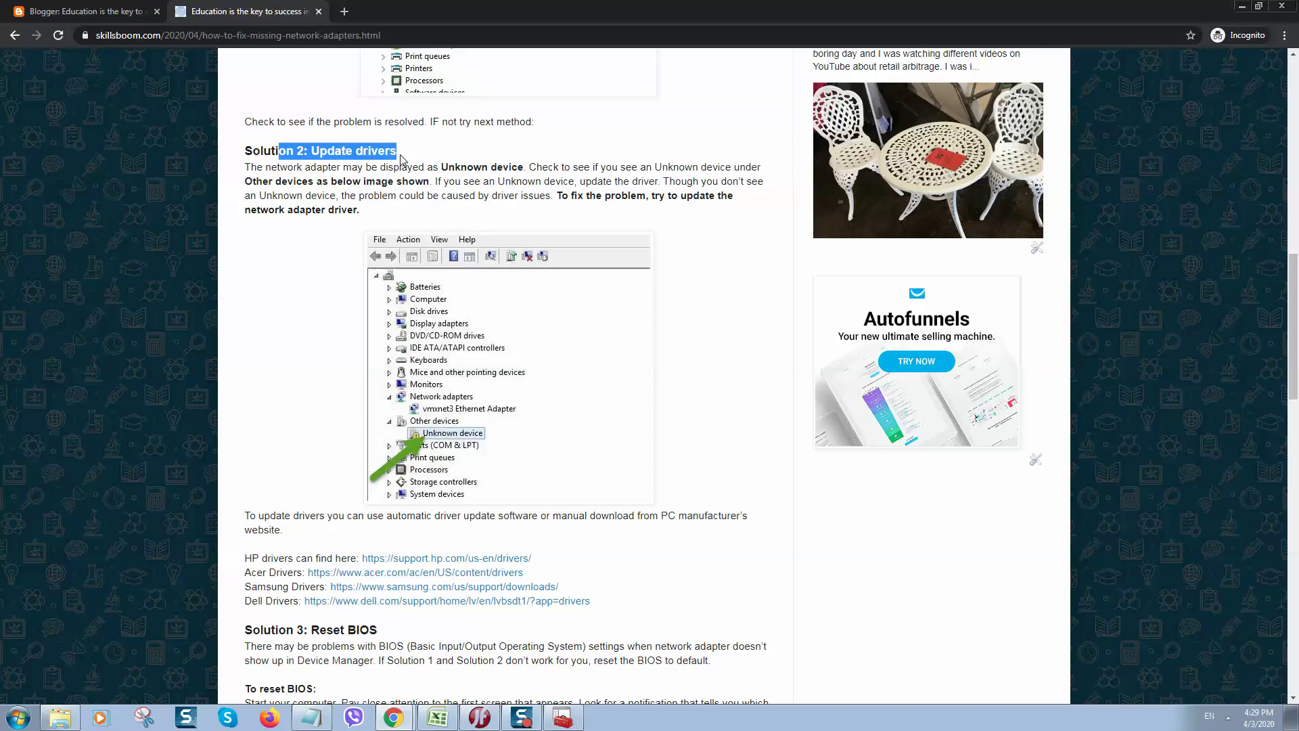
{"action": "left_click", "coordinate": [563, 718]}
{"action": "left_click_drag", "start_coordinate": [833, 211], "coordinate": [877, 212]}
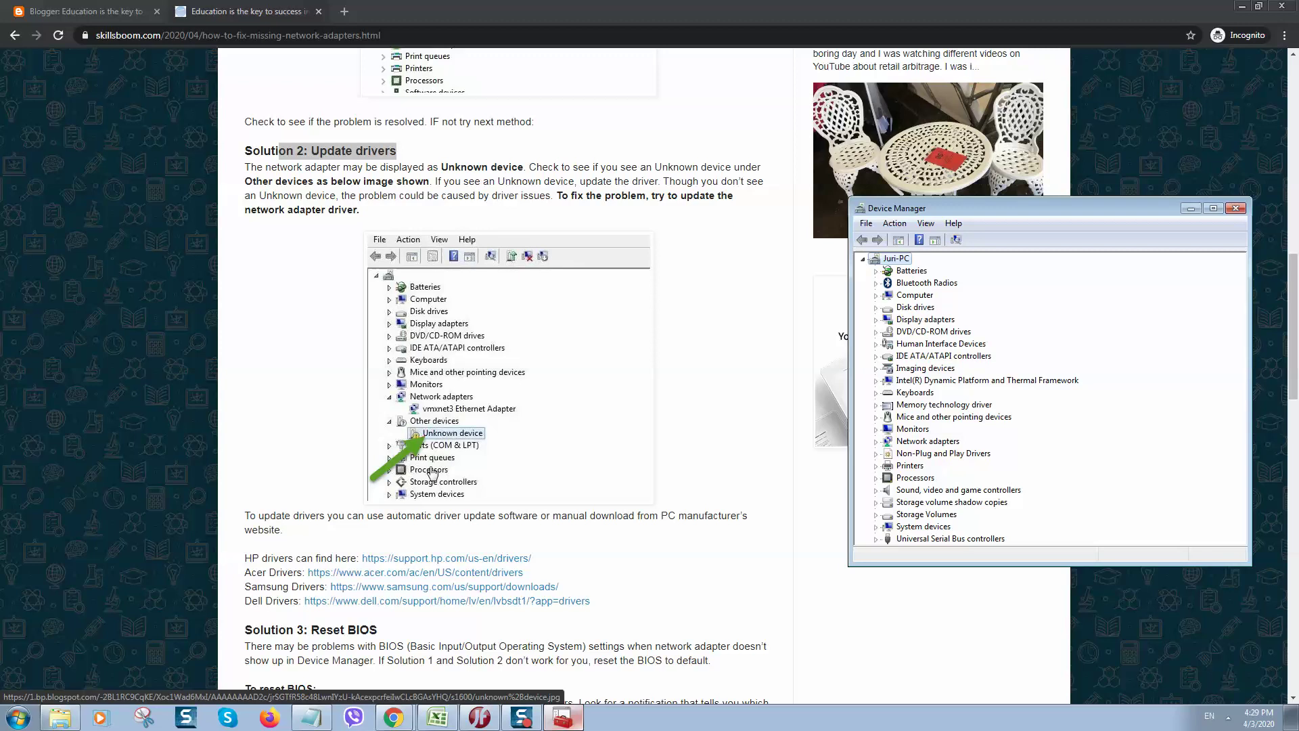
Step: Scroll to the drivers list and bring up the context menu for the Dell Drivers link
{"action": "left_click_drag", "start_coordinate": [381, 520], "coordinate": [440, 518]}
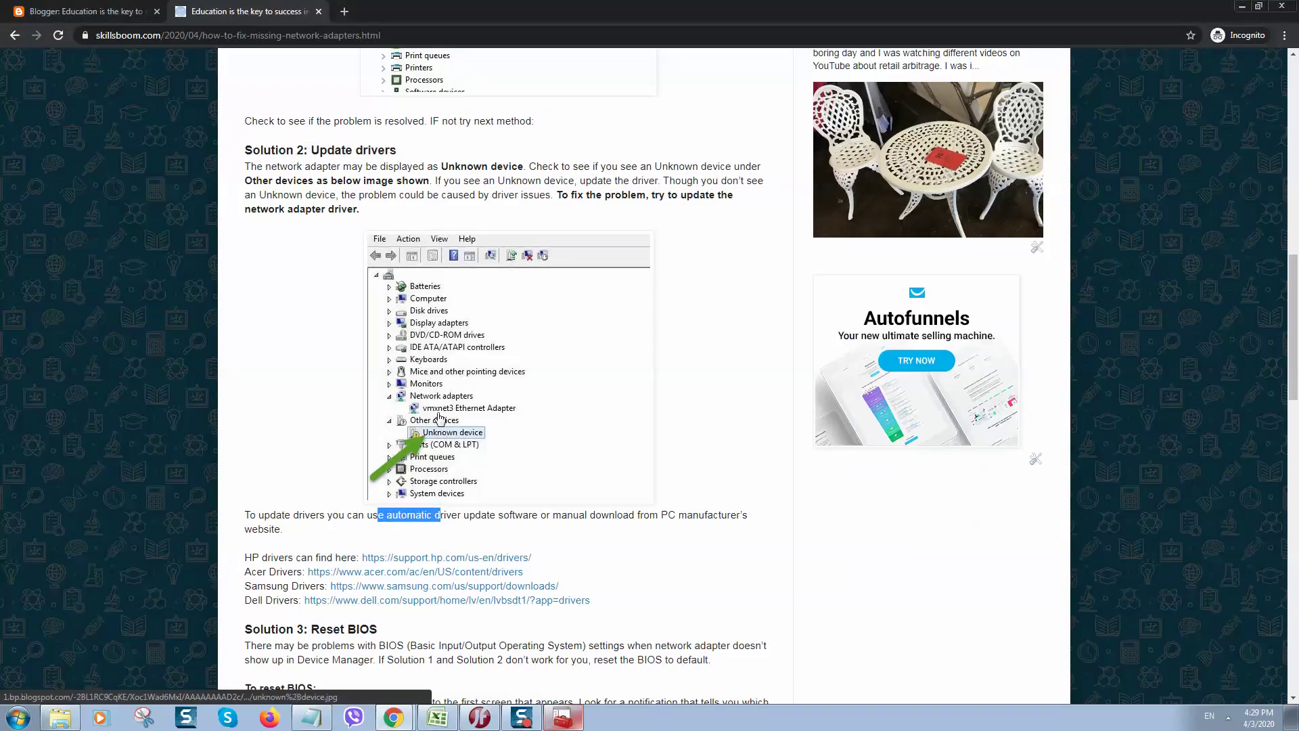
{"action": "scroll", "coordinate": [436, 425], "scroll_direction": "down", "scroll_amount": 2}
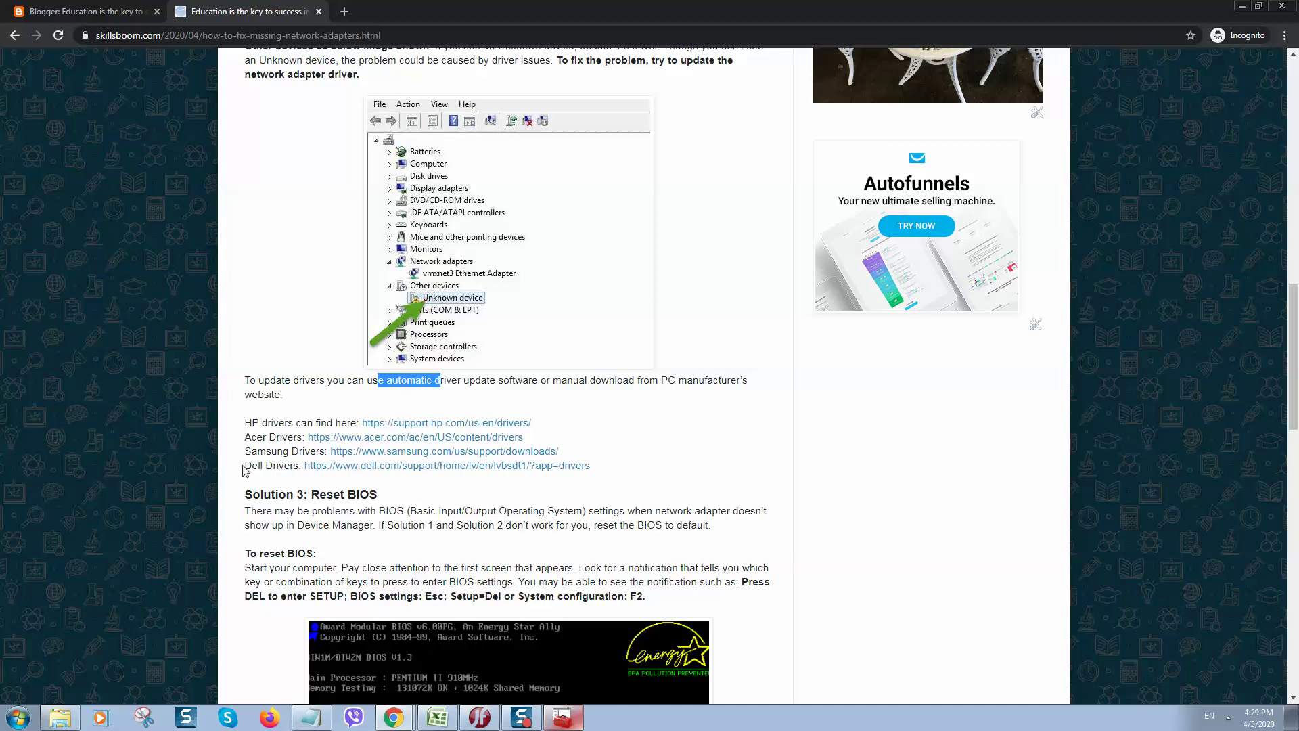
{"action": "left_click_drag", "start_coordinate": [251, 466], "coordinate": [262, 467]}
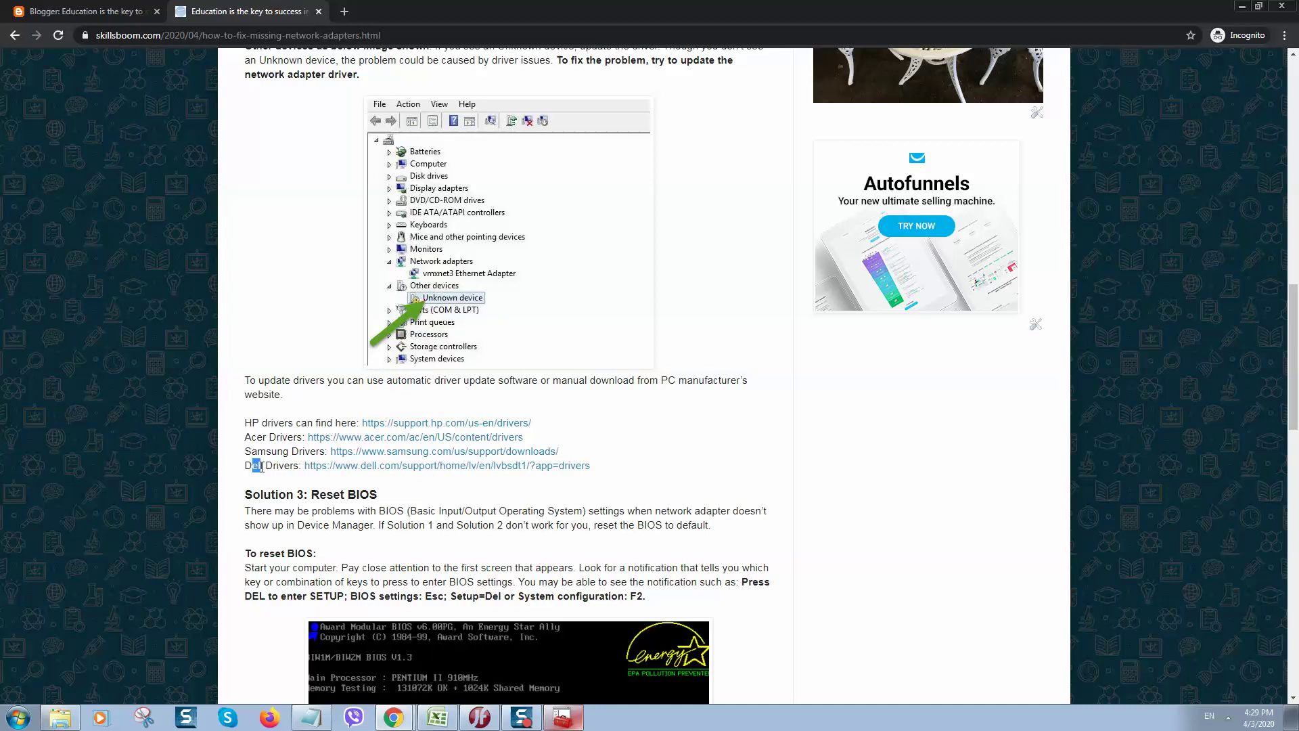
{"action": "right_click", "coordinate": [473, 478]}
{"action": "right_click", "coordinate": [471, 465]}
Step: Open the Dell Drivers link in a new tab and view the Dell Latvia Drivers & Downloads page
{"action": "left_click", "coordinate": [500, 474]}
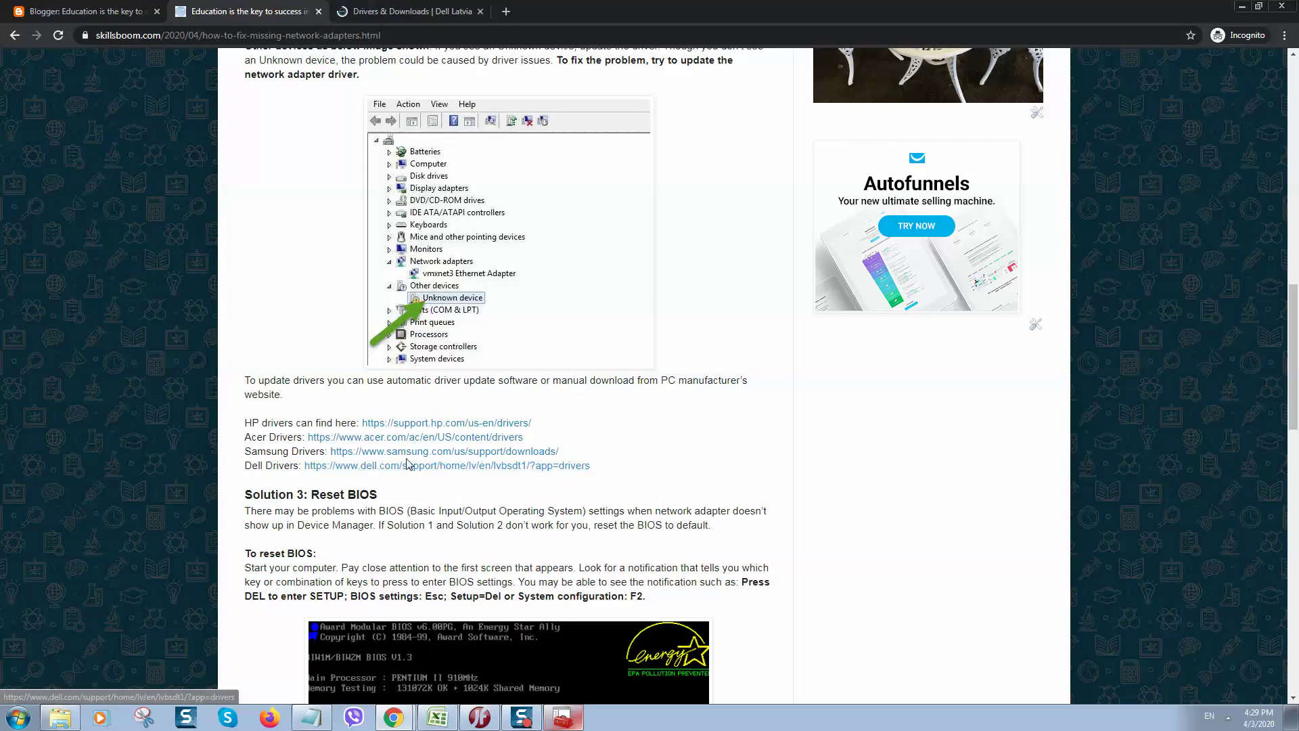
{"action": "left_click", "coordinate": [412, 13]}
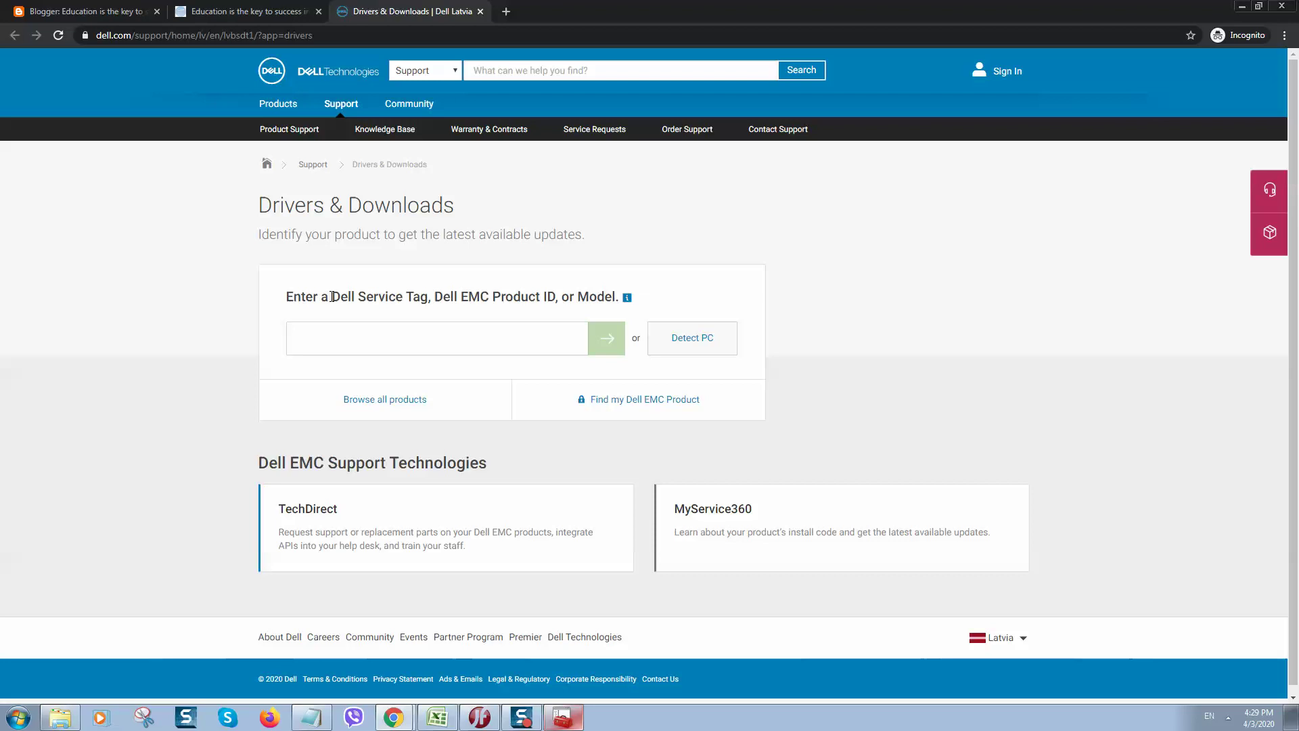
{"action": "left_click_drag", "start_coordinate": [331, 297], "coordinate": [428, 298]}
{"action": "right_click", "coordinate": [415, 298]}
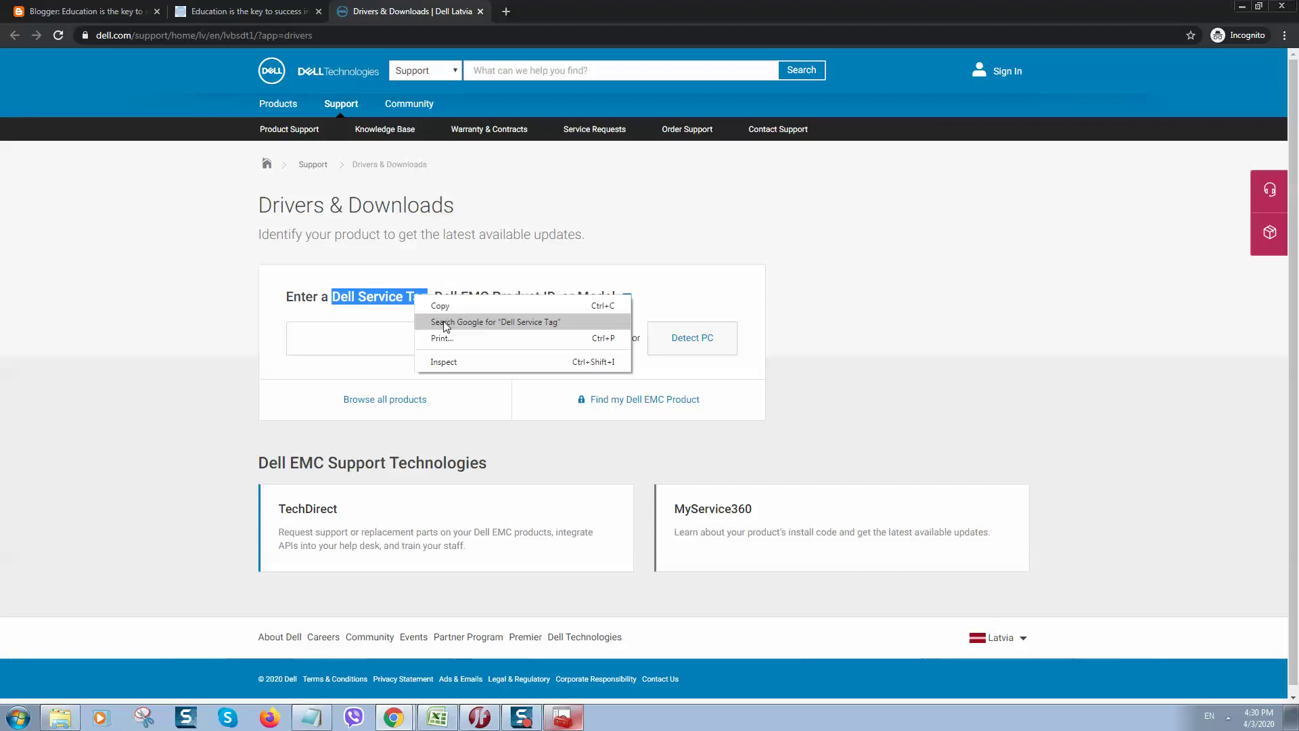
{"action": "left_click", "coordinate": [444, 323]}
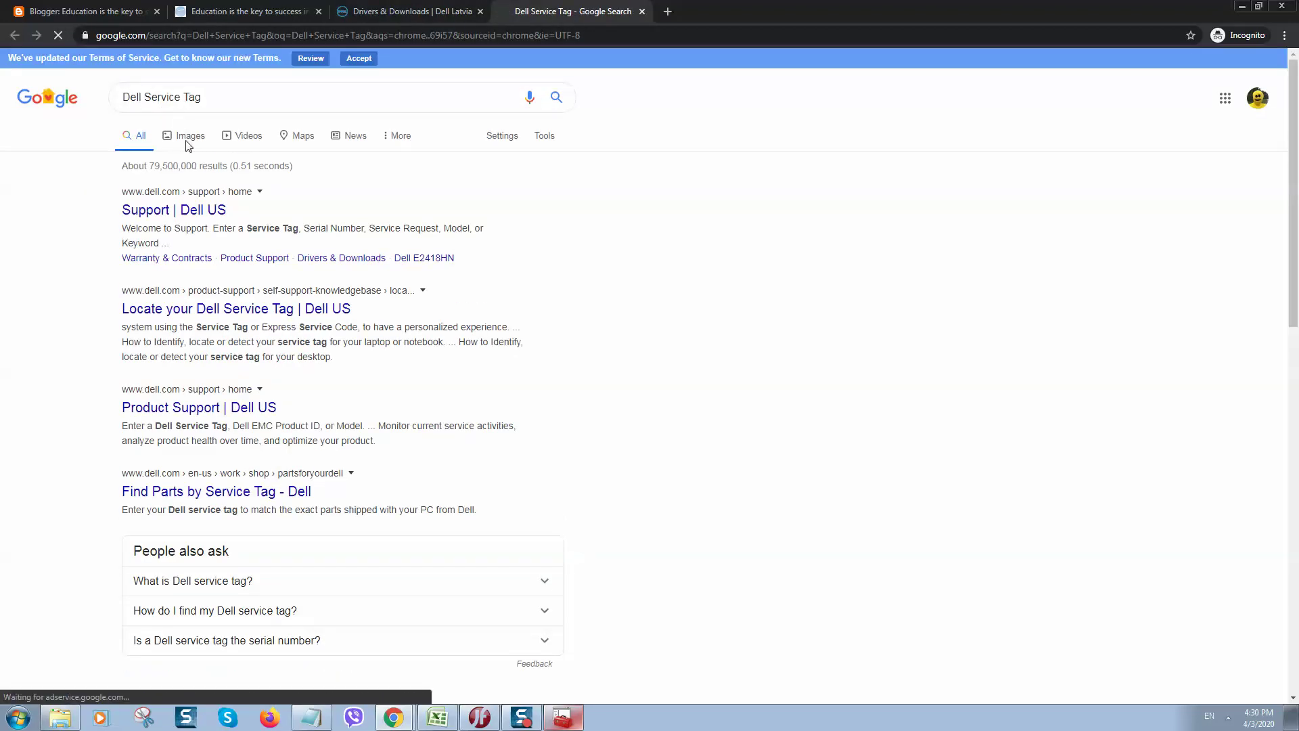
{"action": "left_click", "coordinate": [188, 139]}
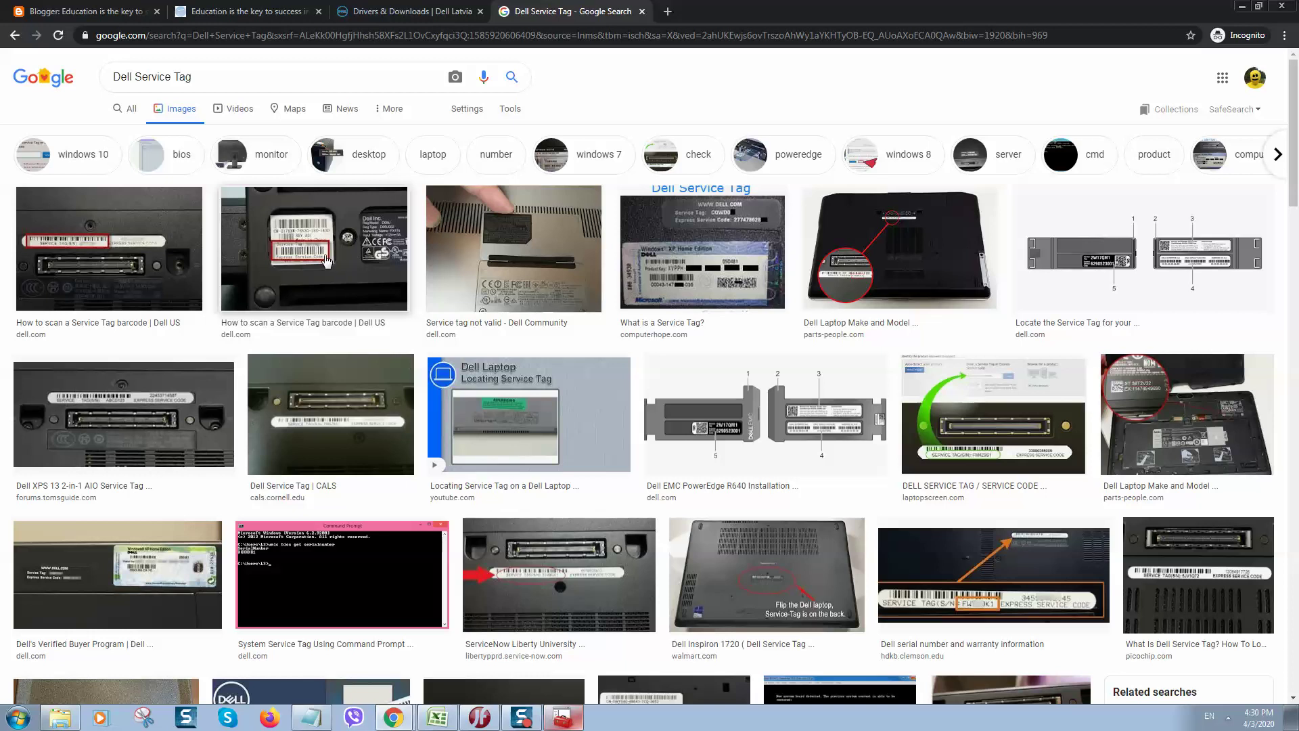
{"action": "scroll", "coordinate": [856, 492], "scroll_direction": "down", "scroll_amount": 2}
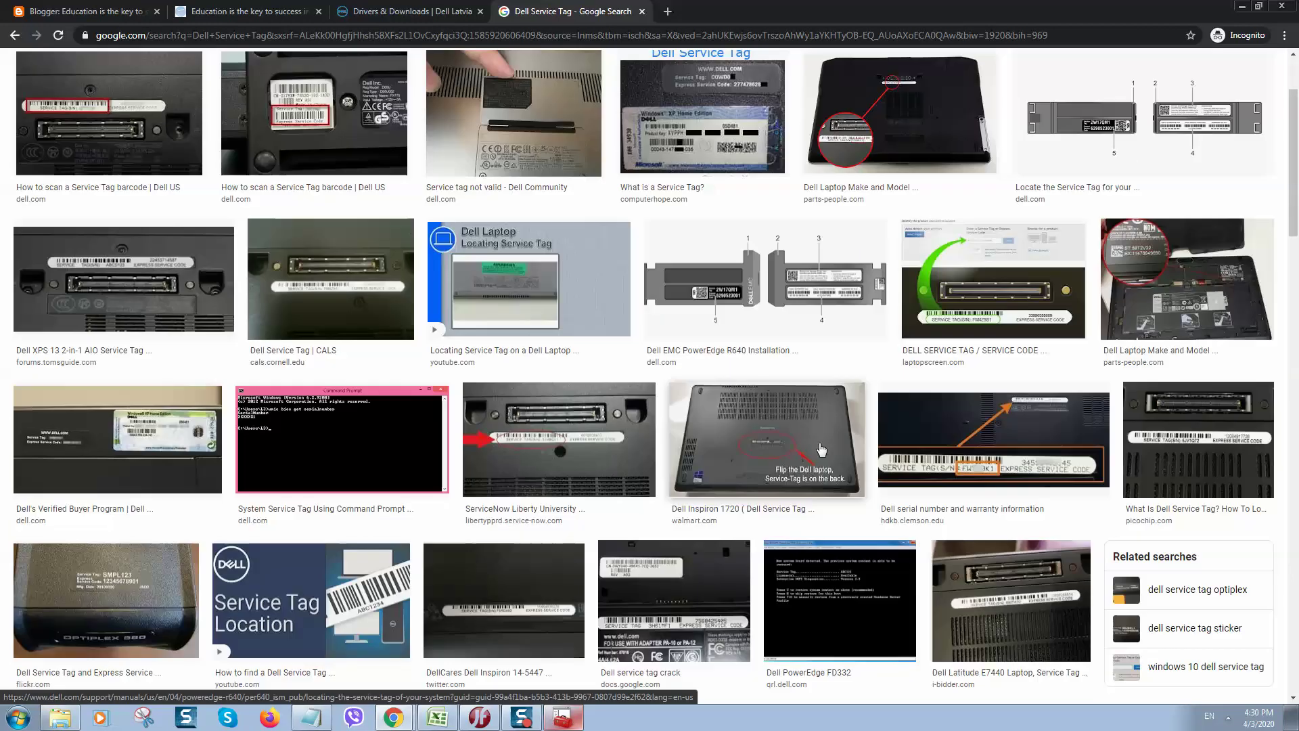
{"action": "left_click", "coordinate": [747, 365]}
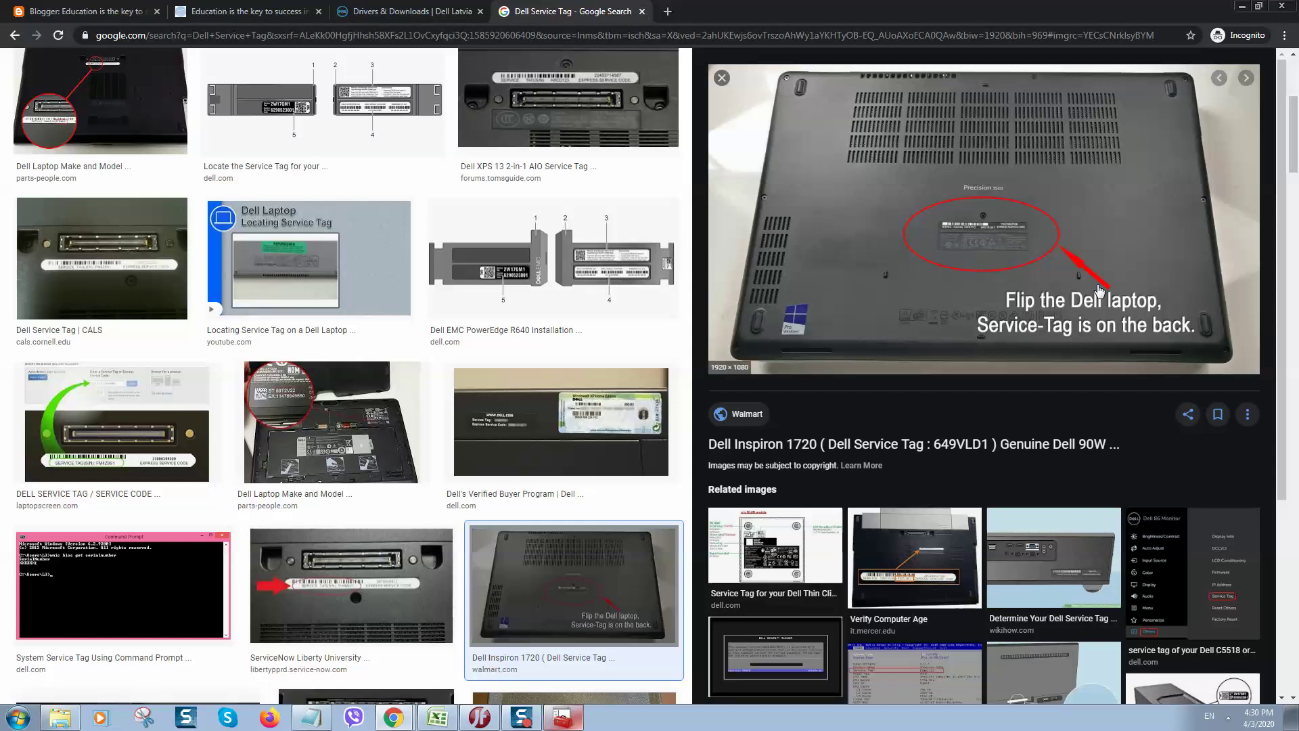
Step: Detect this PC as an Inspiron 7746 and show all 23 driver downloads
{"action": "left_click", "coordinate": [642, 11]}
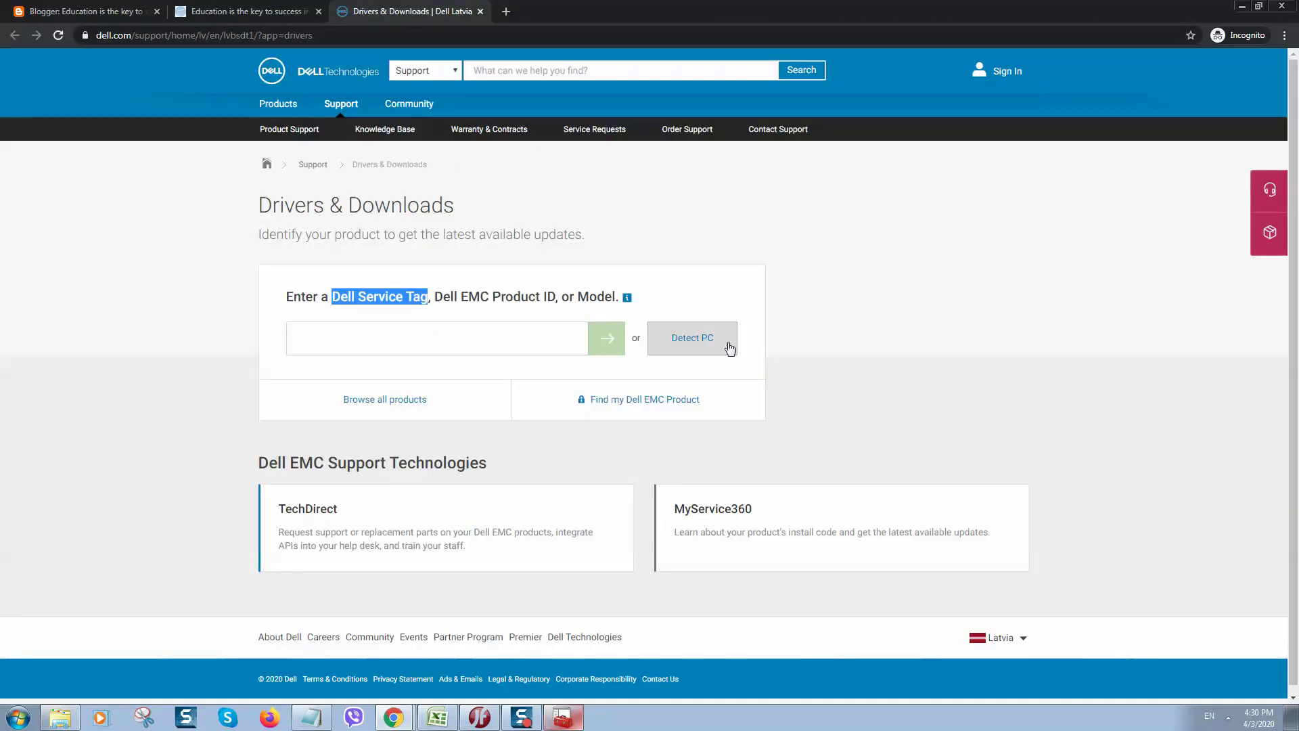
{"action": "left_click", "coordinate": [701, 352]}
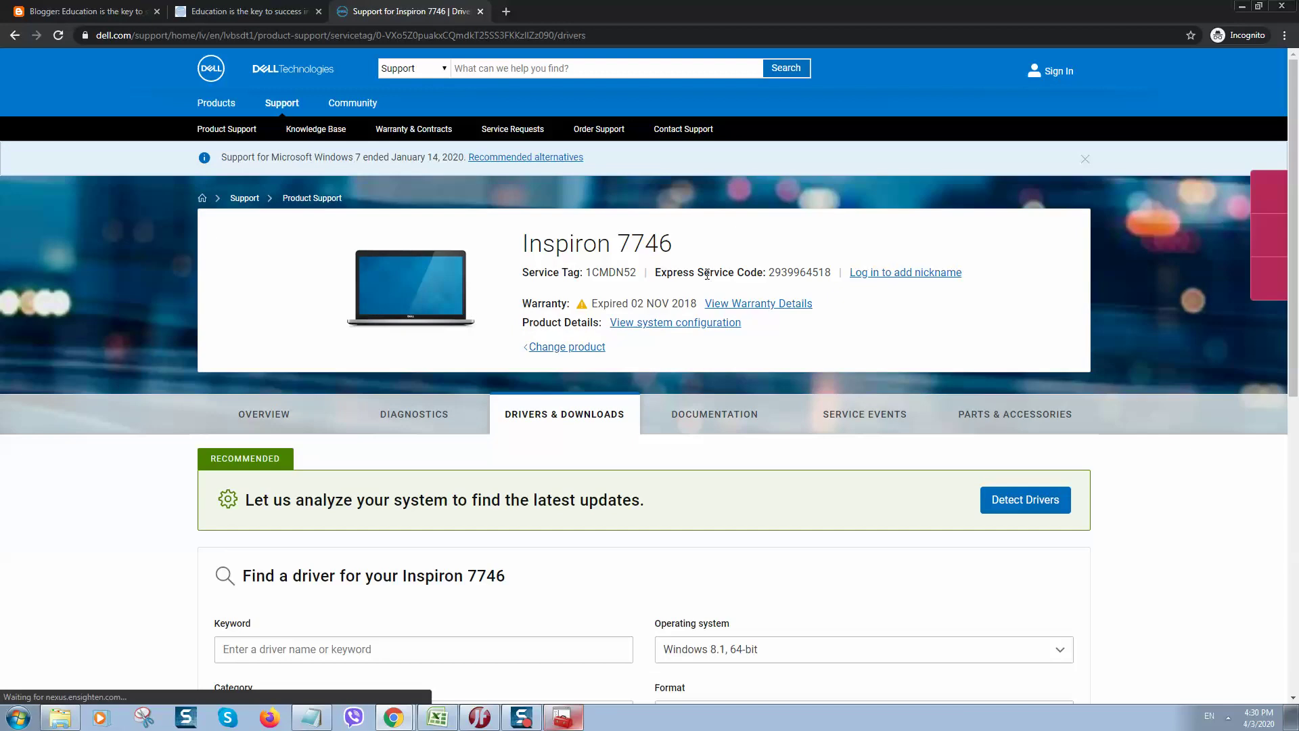
{"action": "scroll", "coordinate": [588, 264], "scroll_direction": "down", "scroll_amount": 9}
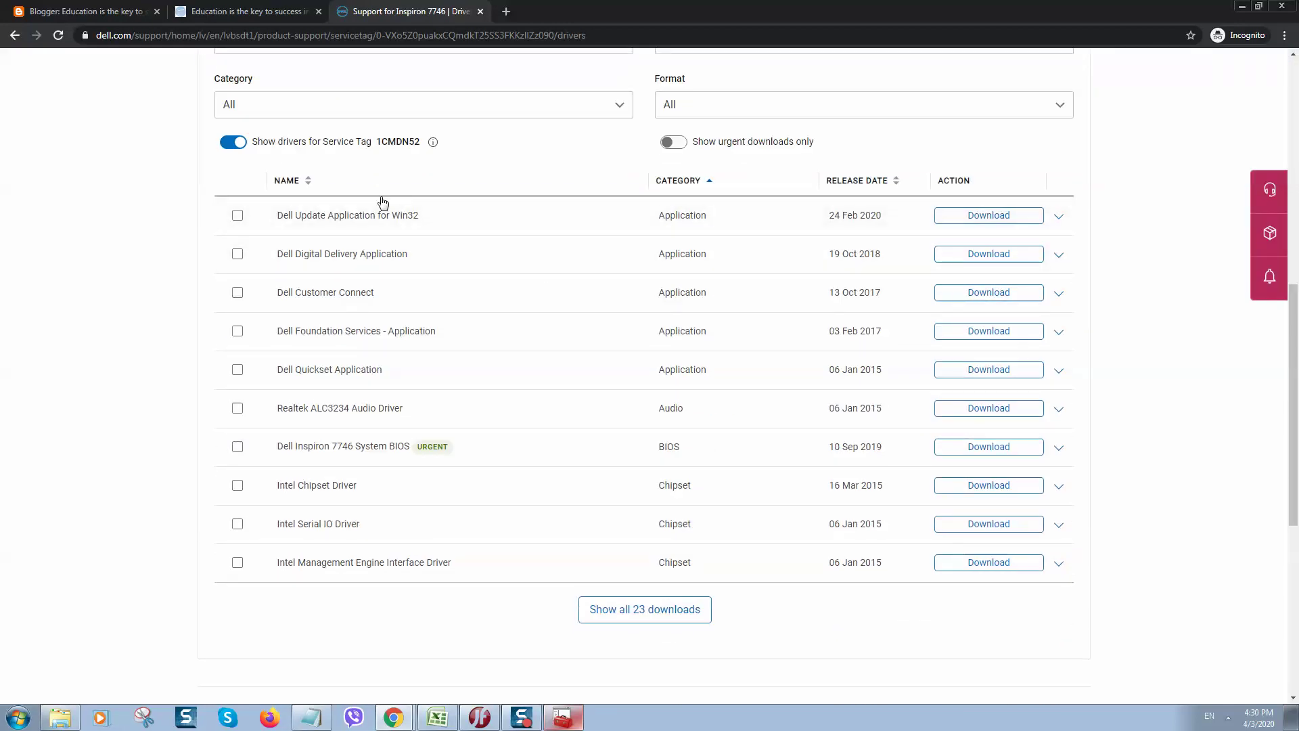
{"action": "left_click", "coordinate": [654, 610]}
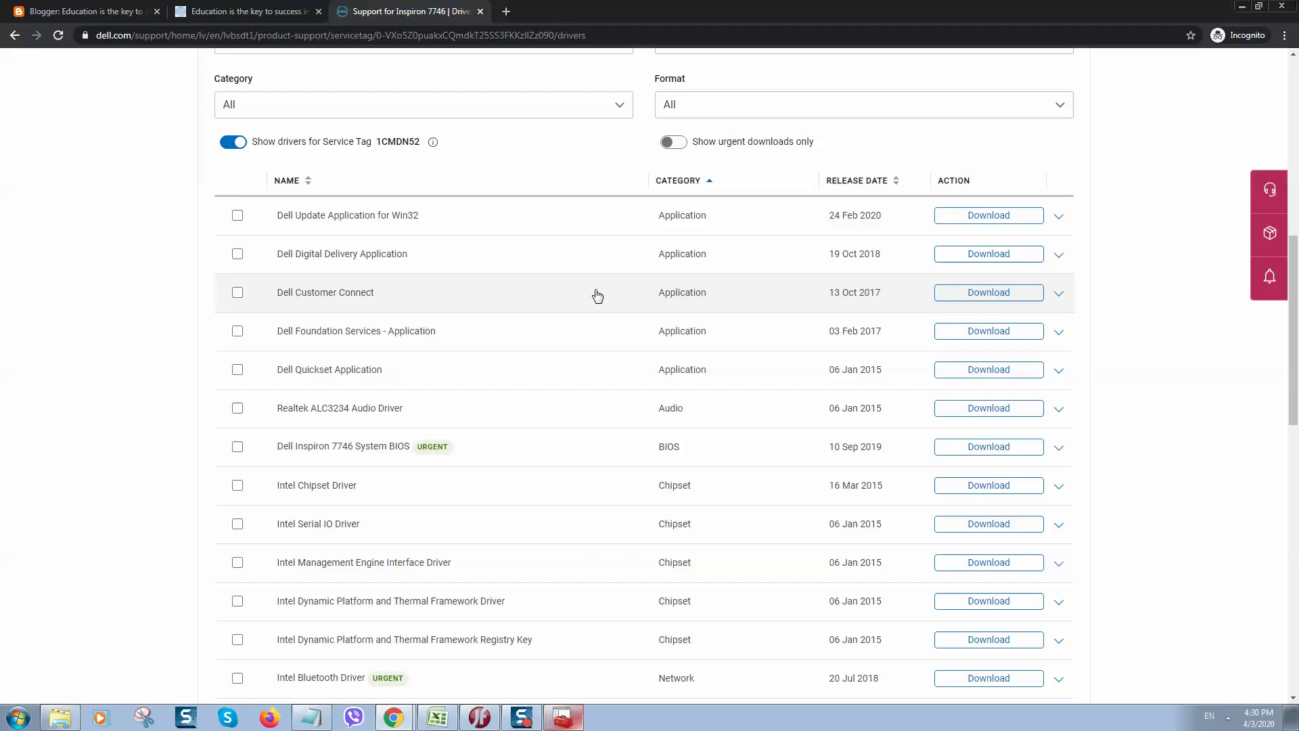
Step: Search the page for 'wif' to find the Intel PROSet/Wireless WiFi driver
{"action": "key", "text": "ctrl+f"}
{"action": "type", "text": "wo"}
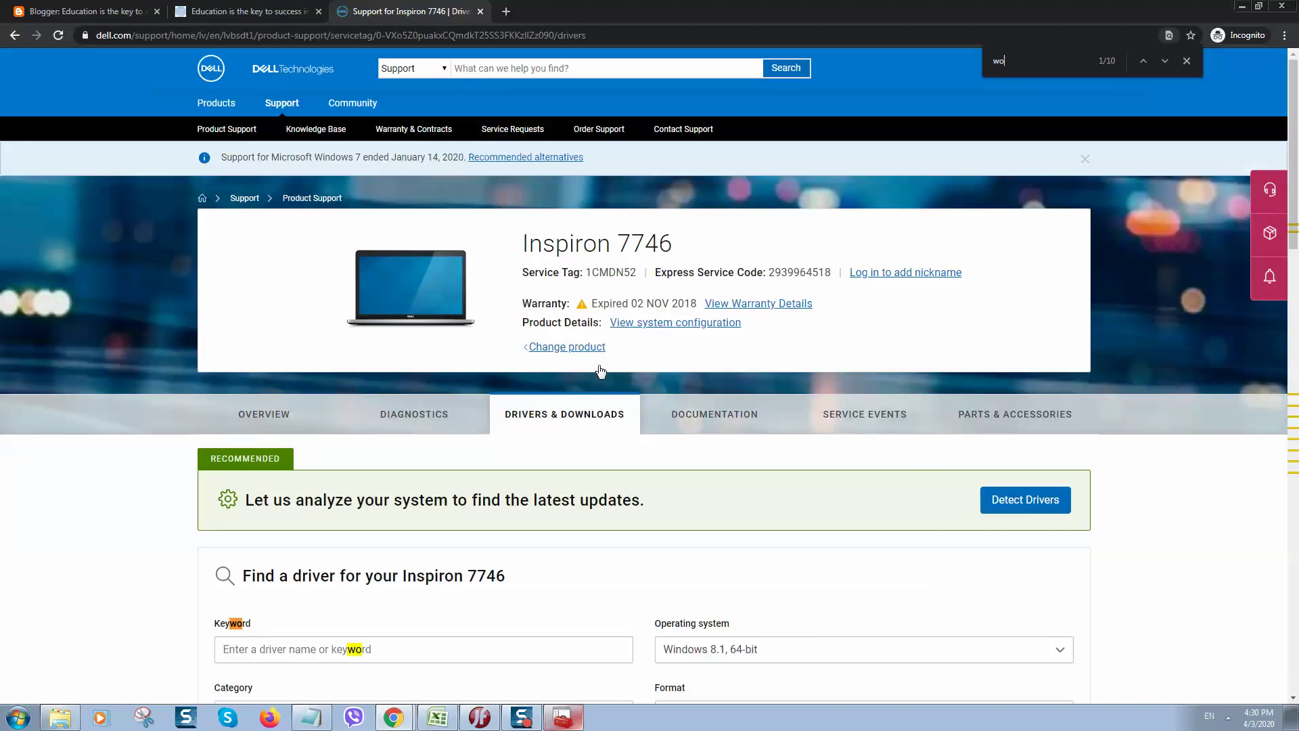
{"action": "key", "text": "BackSpace"}
{"action": "type", "text": "if"}
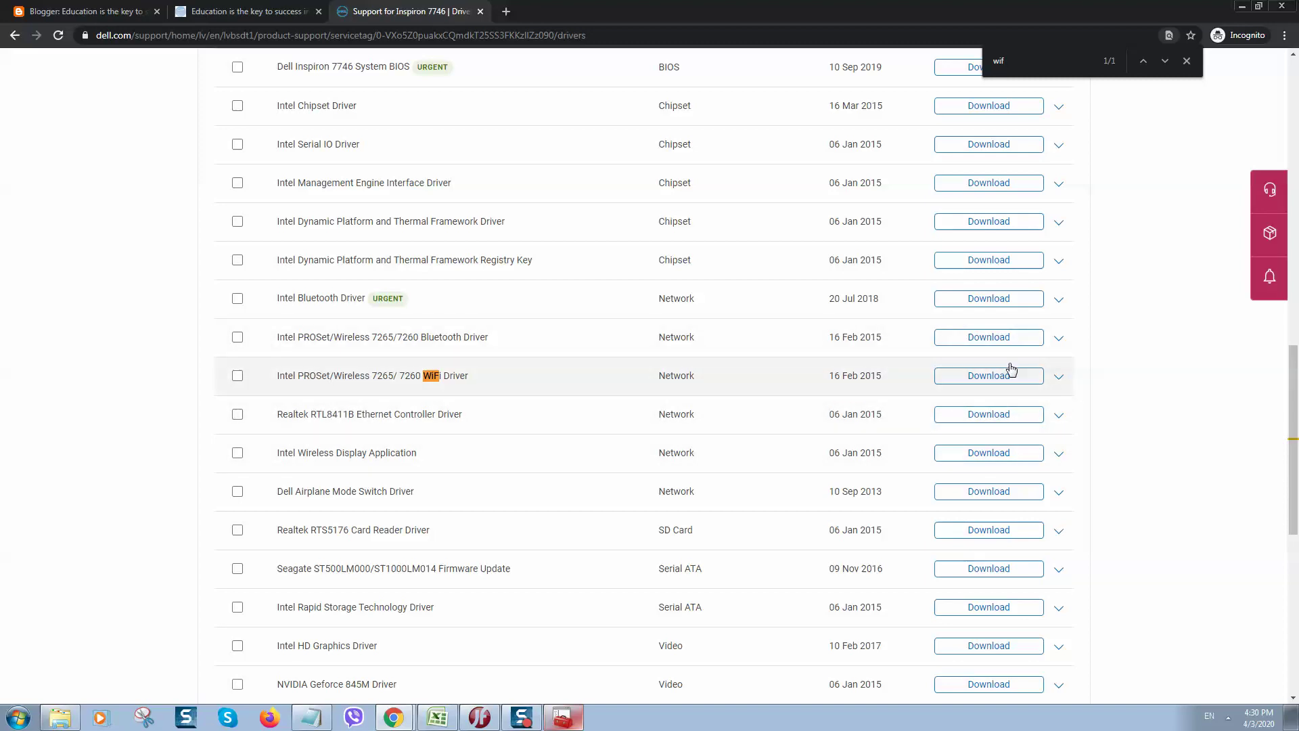
Step: Close the Dell tab and scroll the article down to Solution 3: Reset BIOS
{"action": "left_click", "coordinate": [478, 12]}
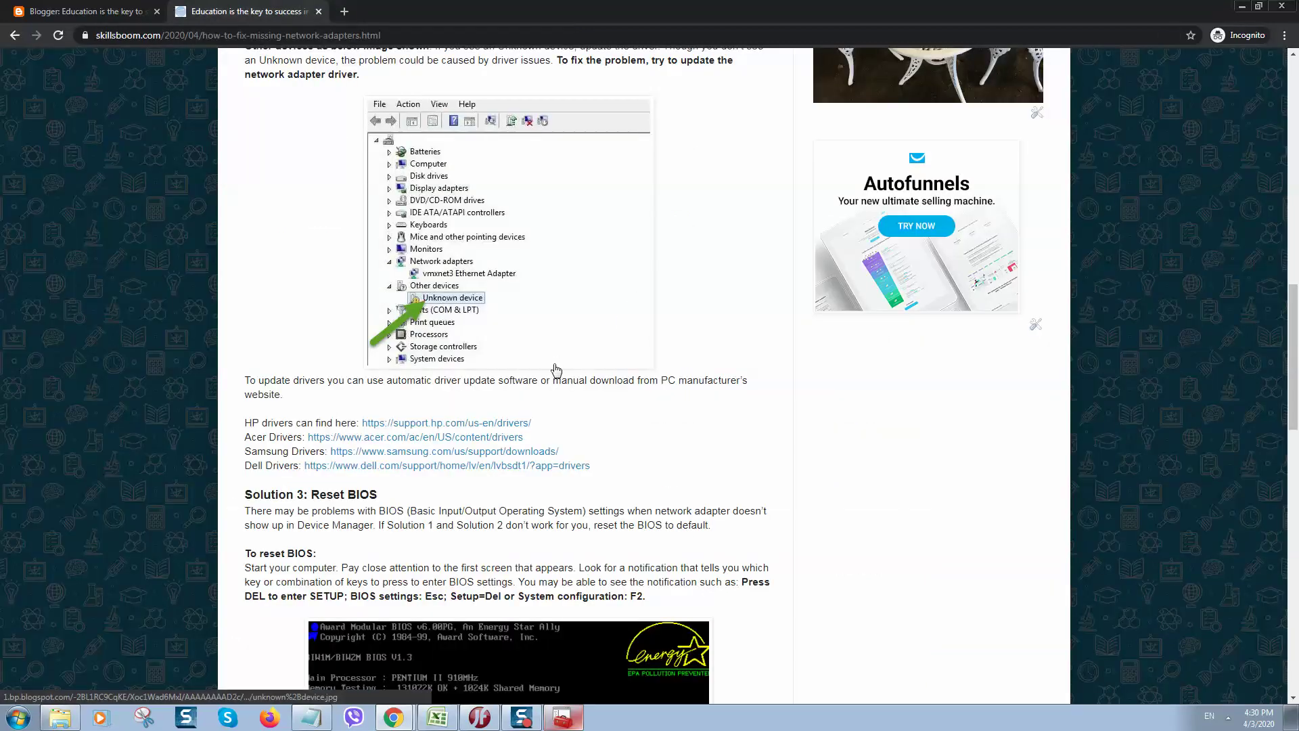
{"action": "scroll", "coordinate": [575, 368], "scroll_direction": "up", "scroll_amount": 1}
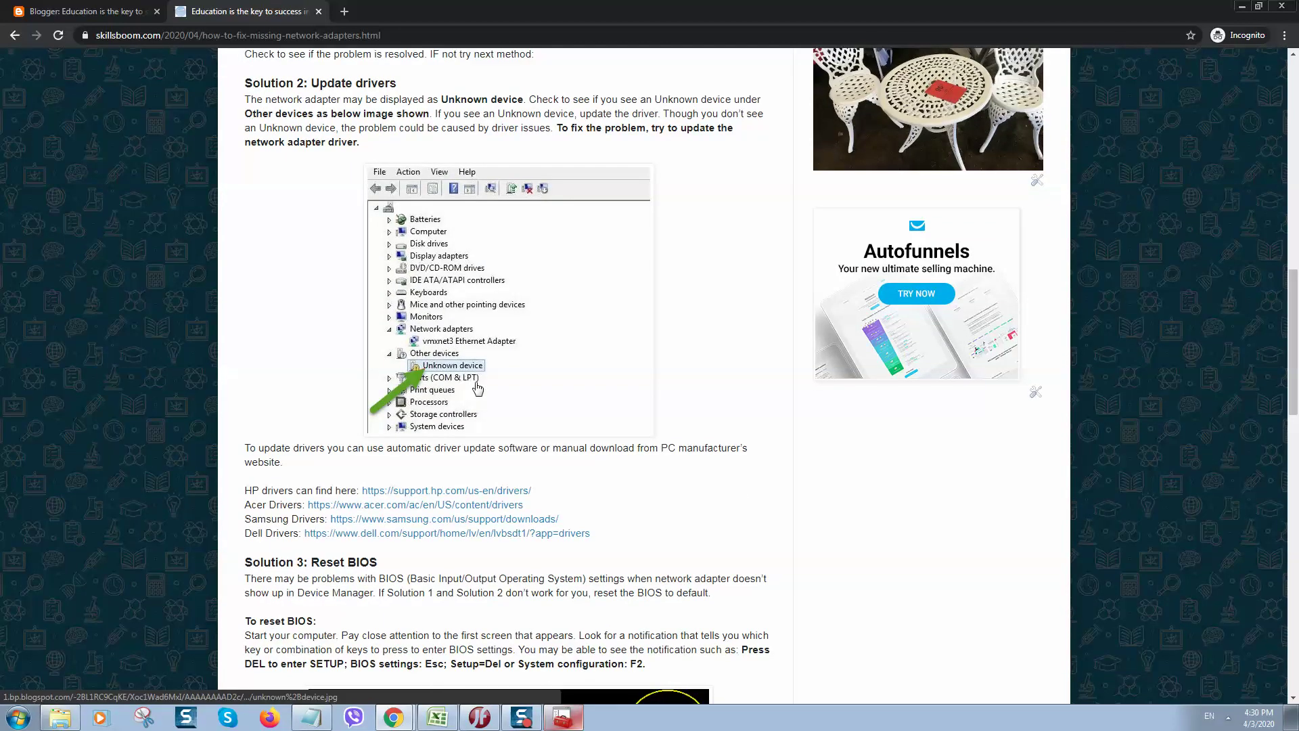
{"action": "scroll", "coordinate": [480, 379], "scroll_direction": "down", "scroll_amount": 3}
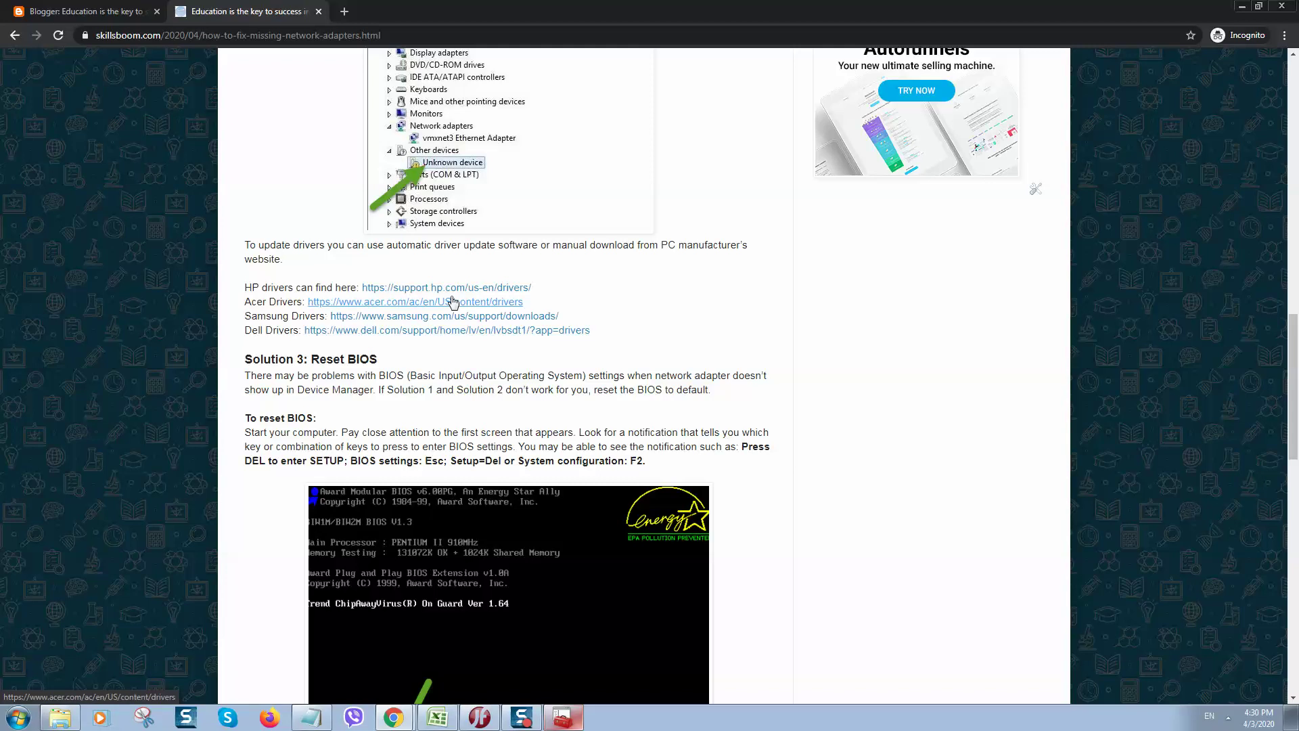
{"action": "scroll", "coordinate": [453, 302], "scroll_direction": "down", "scroll_amount": 1}
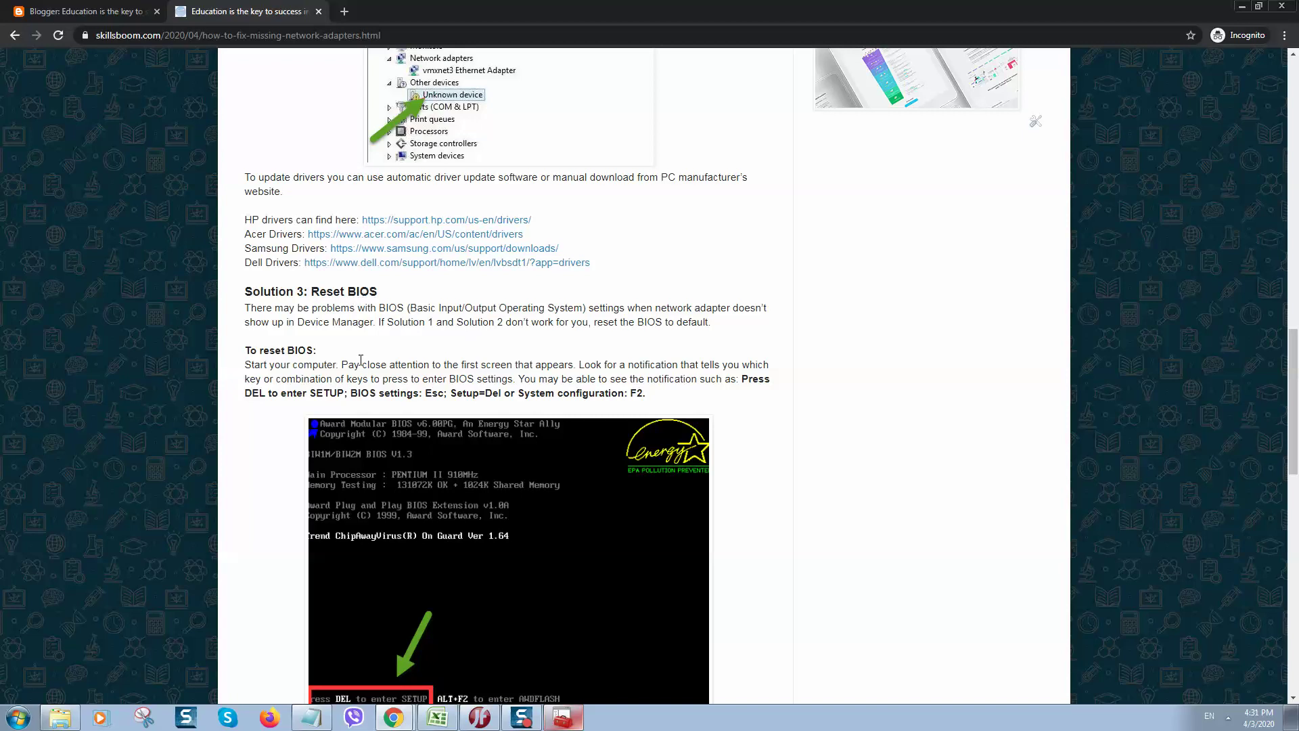
{"action": "scroll", "coordinate": [377, 351], "scroll_direction": "down", "scroll_amount": 2}
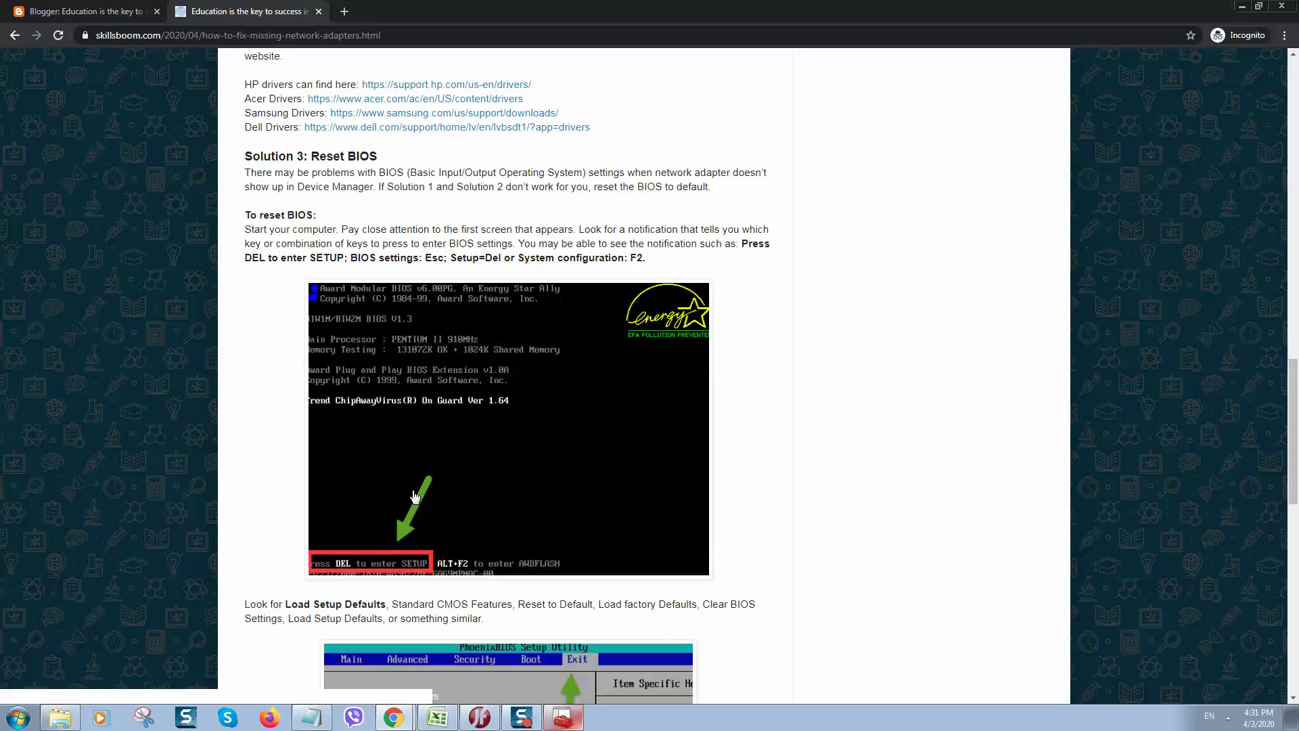
Step: Highlight 'enter SETUP', then 'F2.', and scroll down to the Load Setup Defaults screenshot
{"action": "left_click_drag", "start_coordinate": [281, 258], "coordinate": [346, 256]}
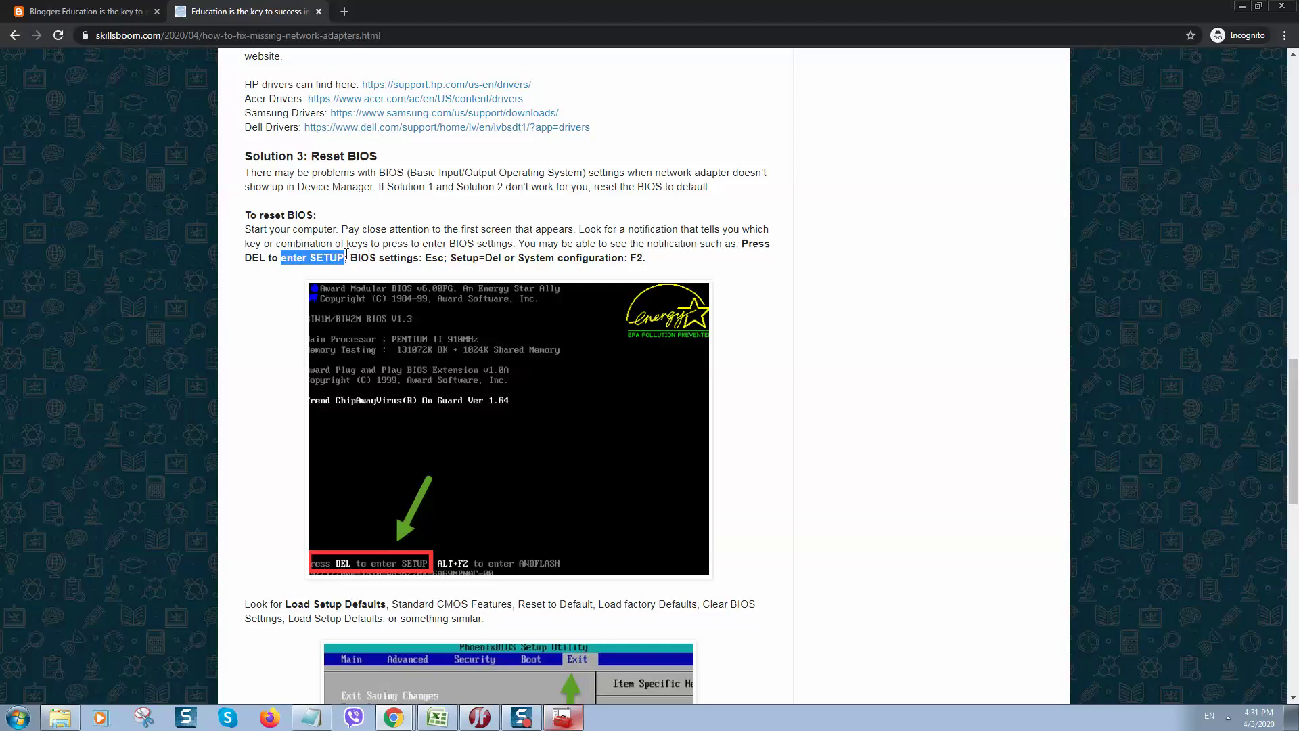
{"action": "left_click", "coordinate": [431, 258]}
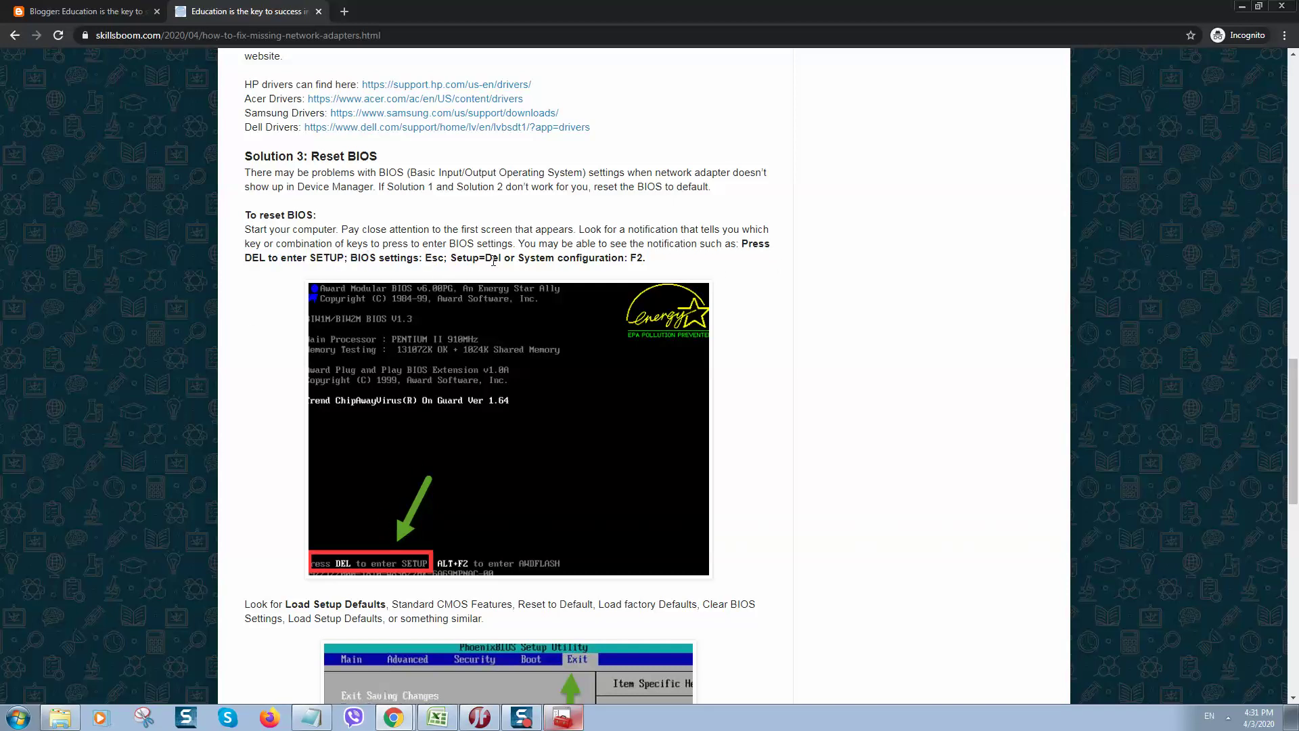
{"action": "left_click_drag", "start_coordinate": [642, 258], "coordinate": [649, 261]}
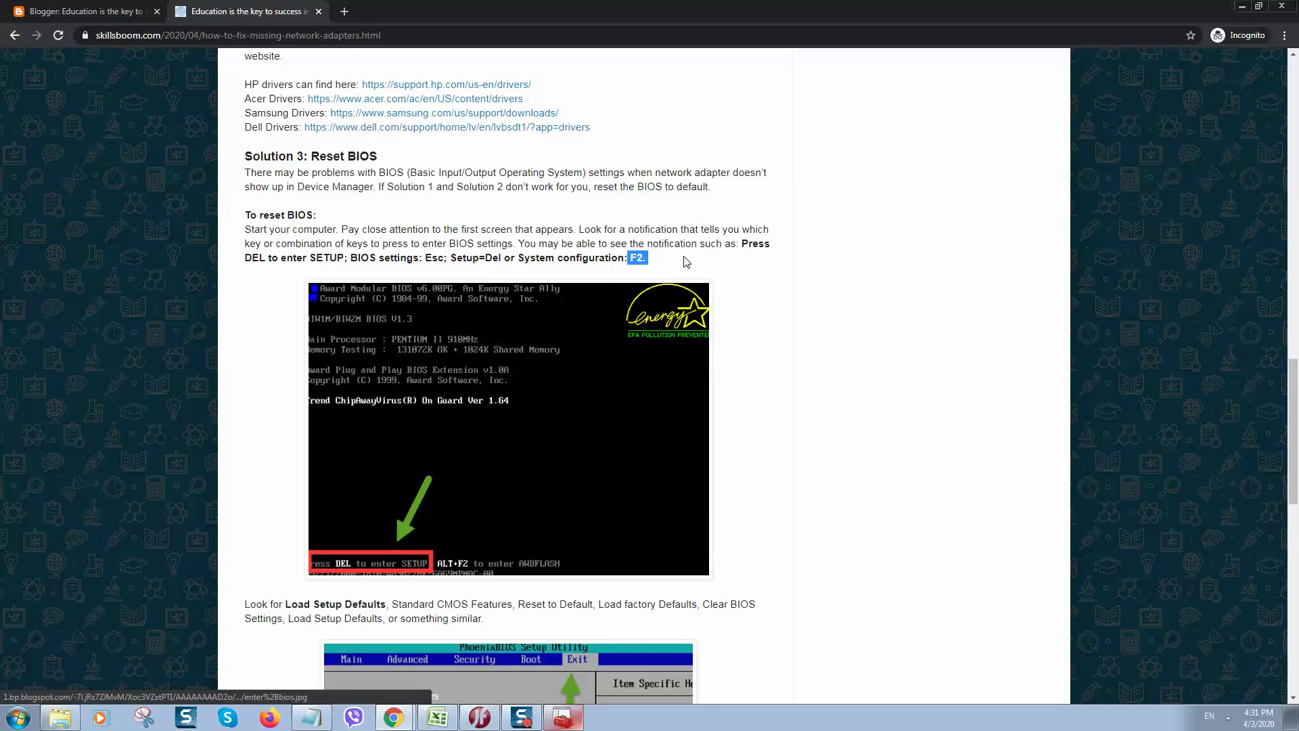
{"action": "scroll", "coordinate": [637, 298], "scroll_direction": "down", "scroll_amount": 1}
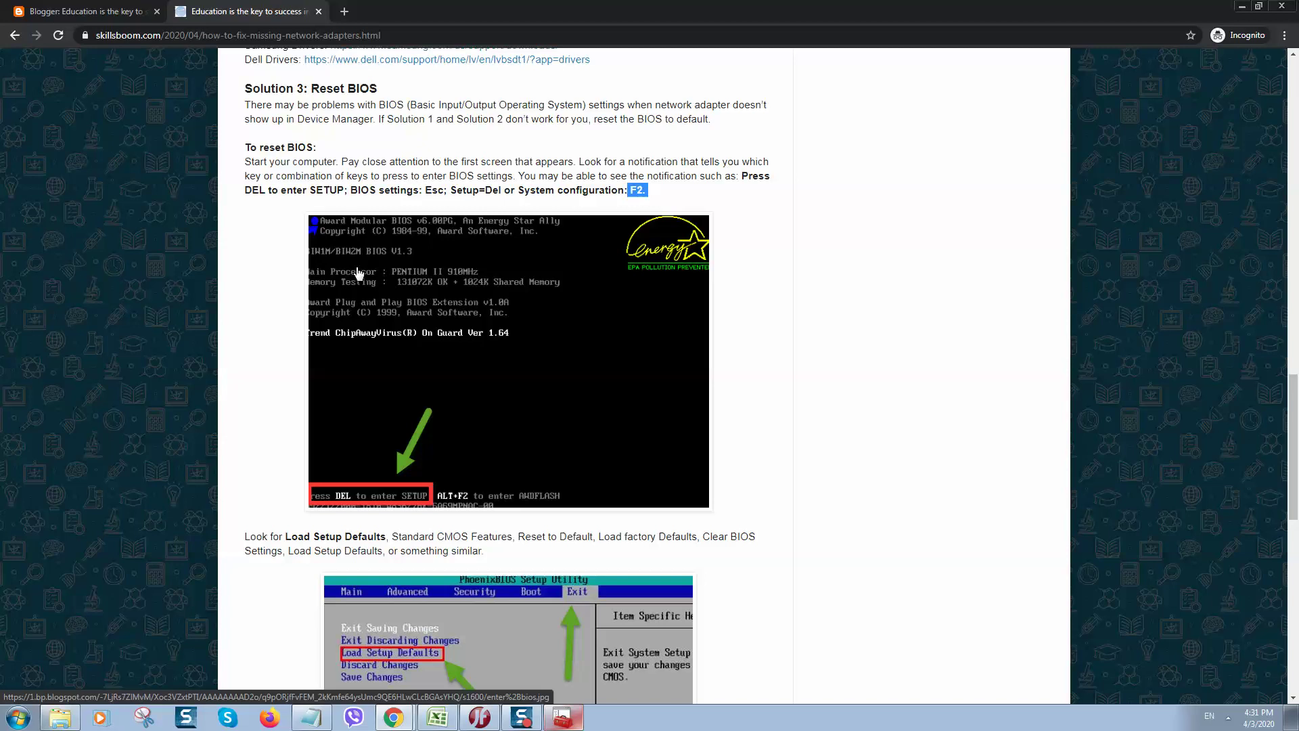
{"action": "scroll", "coordinate": [352, 270], "scroll_direction": "down", "scroll_amount": 3}
{"action": "scroll", "coordinate": [552, 247], "scroll_direction": "down", "scroll_amount": 2}
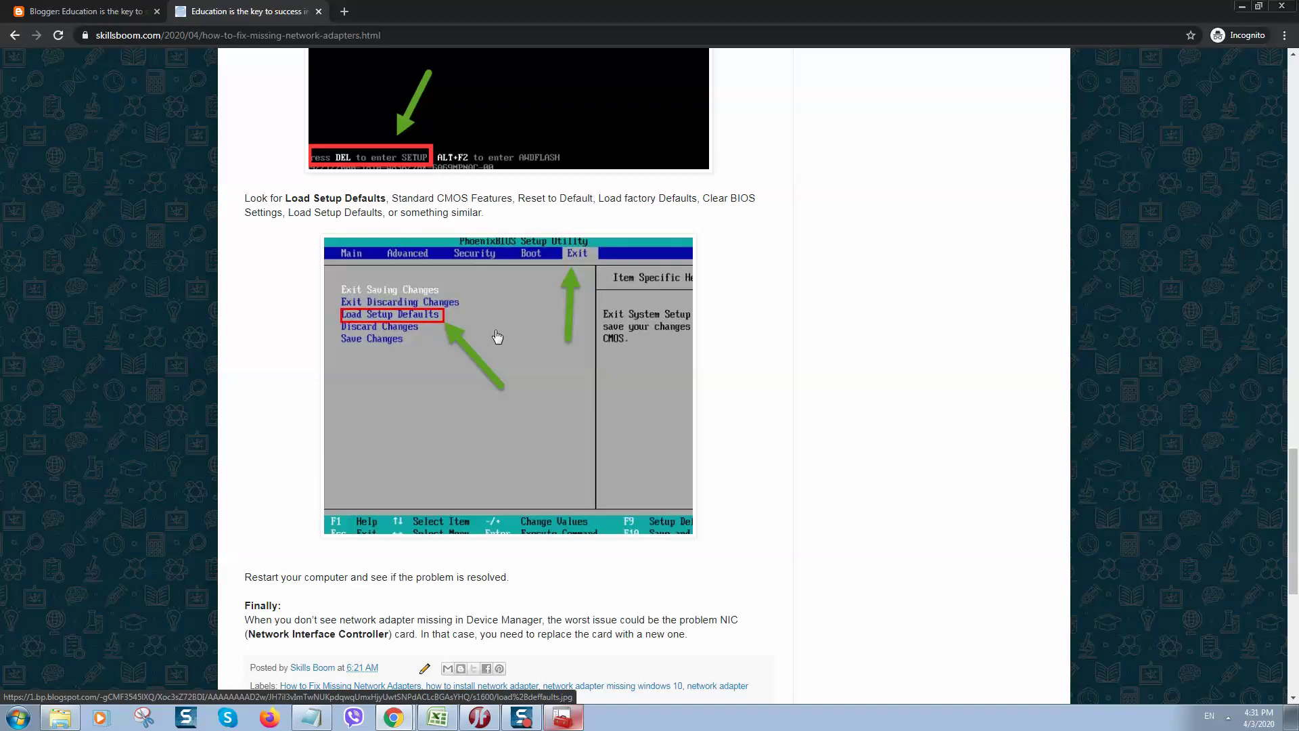
Step: Scroll to the Finally section and highlight 'Network Interface Controller' in its paragraph
{"action": "scroll", "coordinate": [494, 338], "scroll_direction": "down", "scroll_amount": 1}
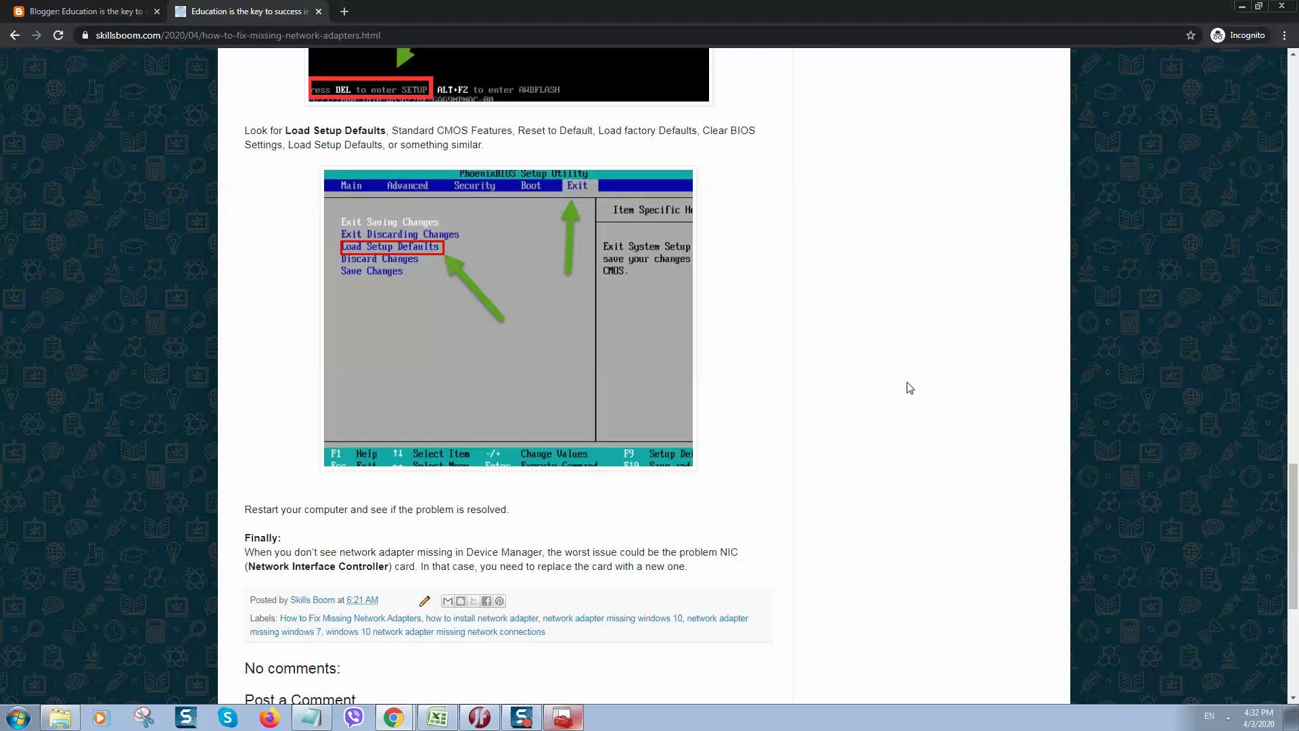
{"action": "scroll", "coordinate": [839, 424], "scroll_direction": "up", "scroll_amount": 1}
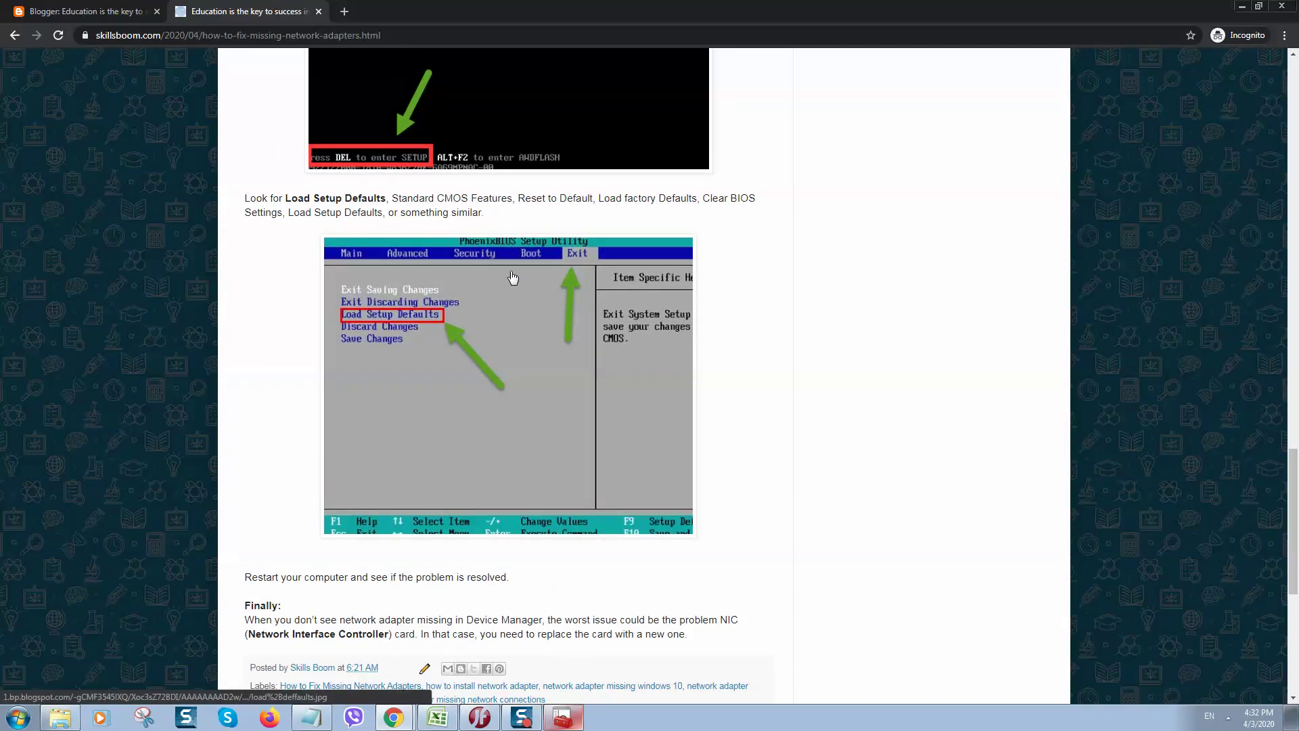
{"action": "scroll", "coordinate": [512, 281], "scroll_direction": "up", "scroll_amount": 4}
{"action": "scroll", "coordinate": [512, 281], "scroll_direction": "down", "scroll_amount": 10}
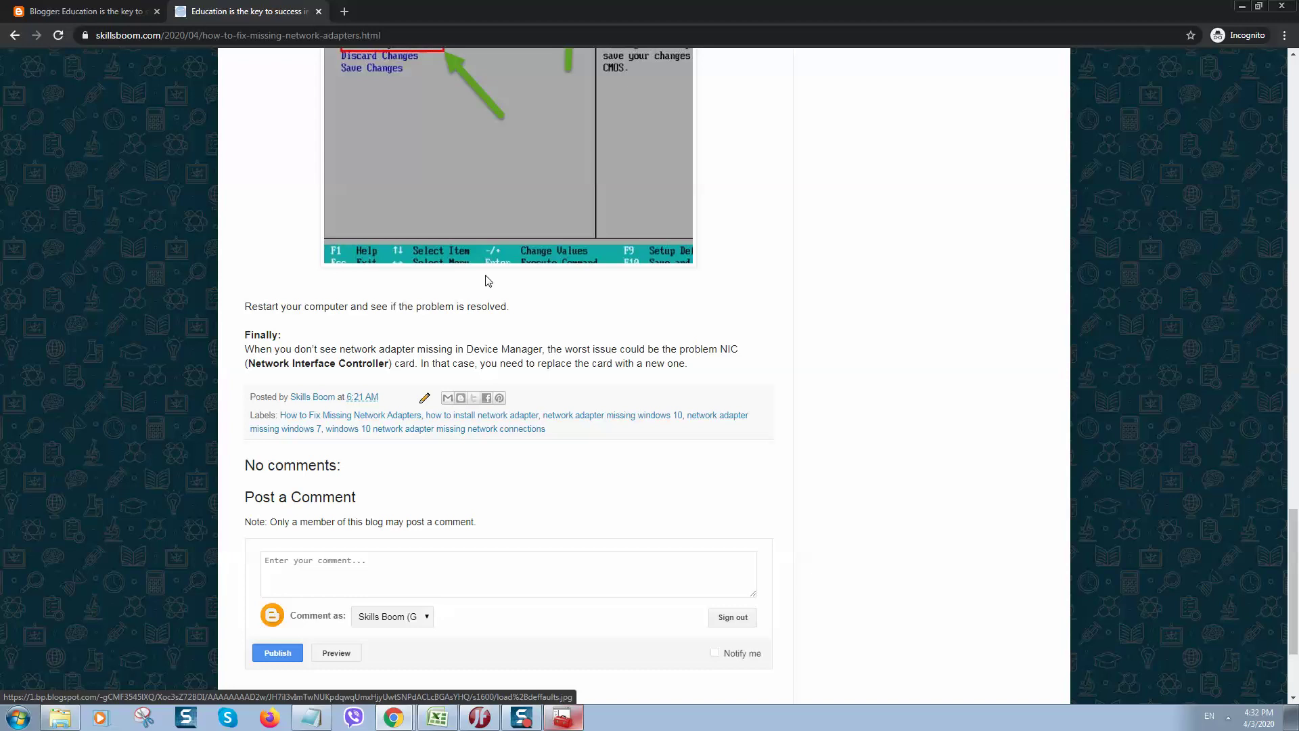
{"action": "scroll", "coordinate": [490, 281], "scroll_direction": "up", "scroll_amount": 1}
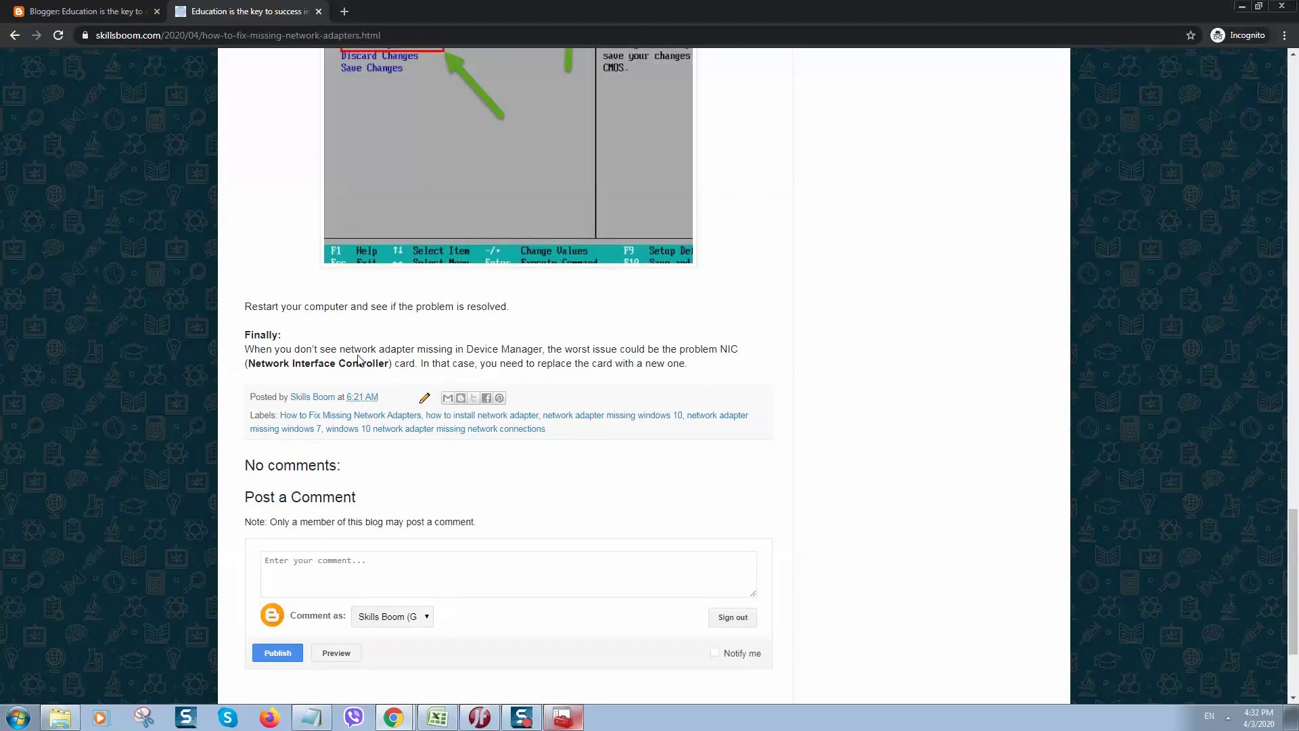
{"action": "left_click_drag", "start_coordinate": [255, 364], "coordinate": [389, 369]}
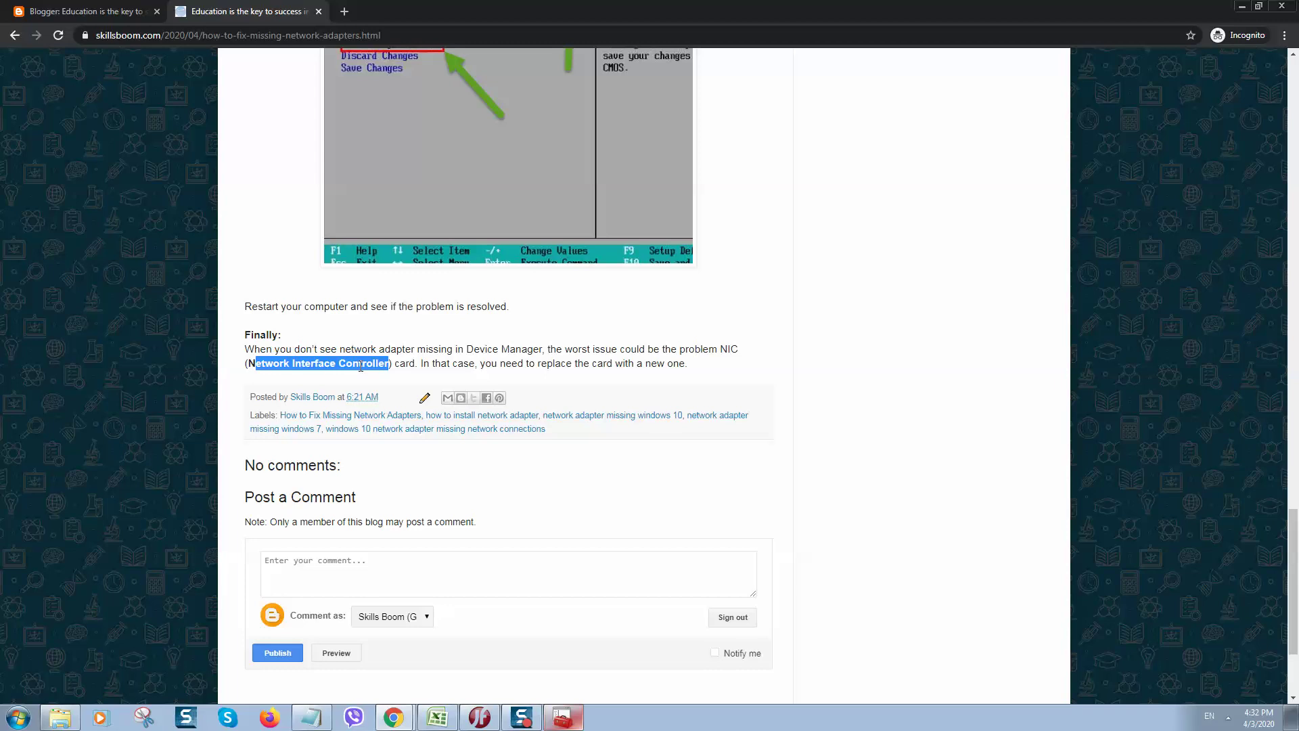
Step: Scroll to the top of the article, showing its title and the Solution 1: Show hidden devices heading
{"action": "scroll", "coordinate": [360, 366], "scroll_direction": "up", "scroll_amount": 12}
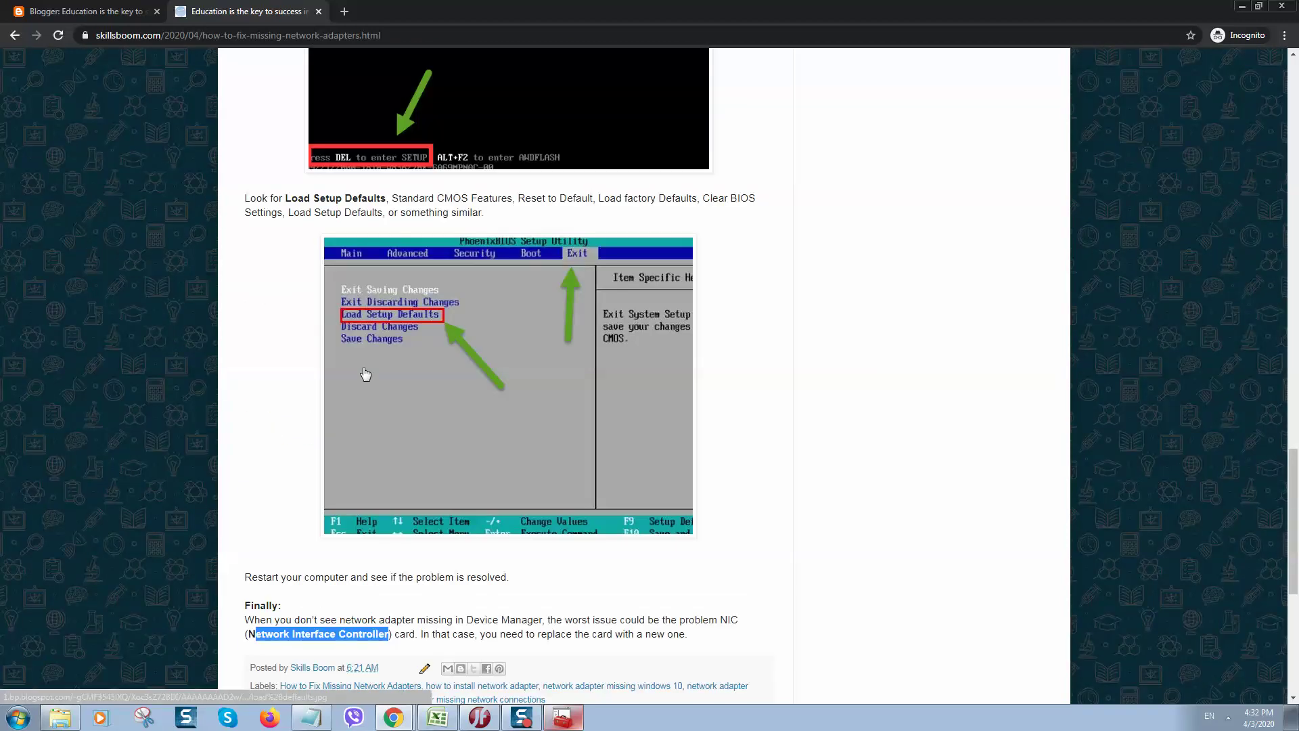
{"action": "scroll", "coordinate": [358, 376], "scroll_direction": "up", "scroll_amount": 4}
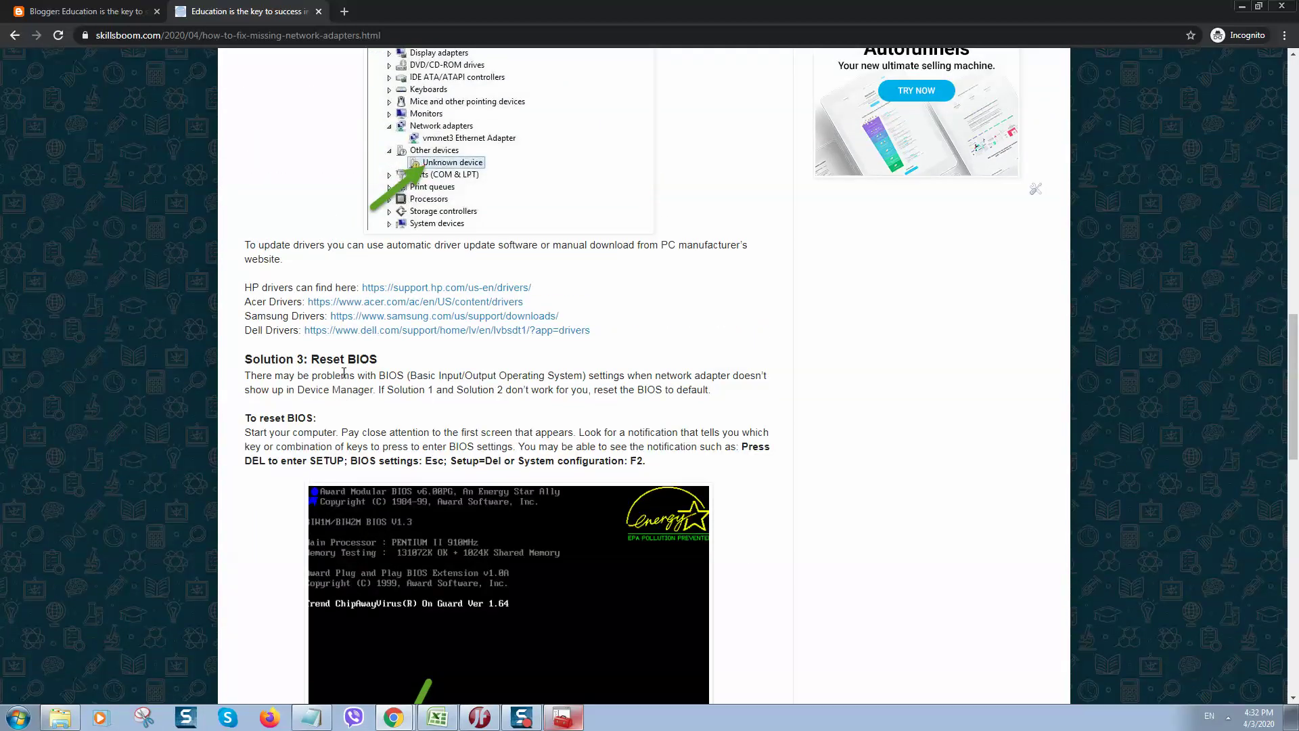
{"action": "scroll", "coordinate": [345, 377], "scroll_direction": "up", "scroll_amount": 6}
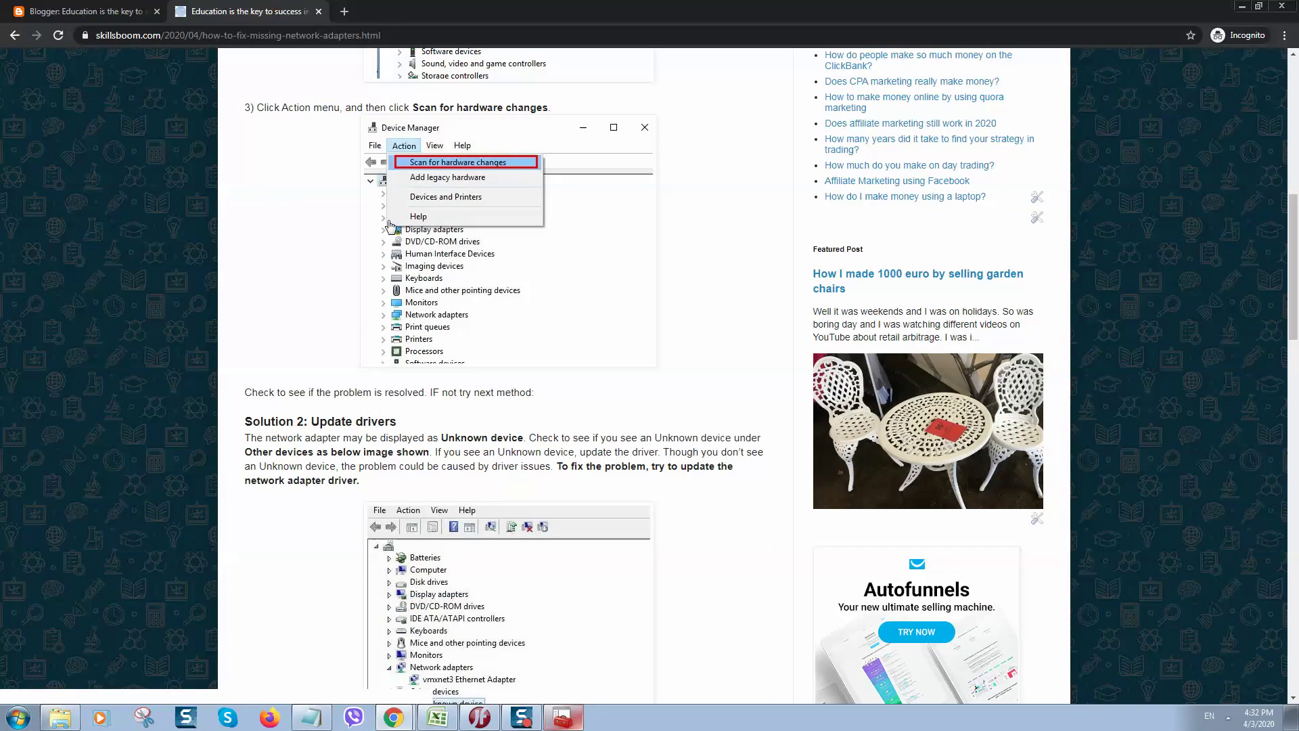
{"action": "scroll", "coordinate": [570, 245], "scroll_direction": "up", "scroll_amount": 4}
{"action": "scroll", "coordinate": [571, 245], "scroll_direction": "up", "scroll_amount": 4}
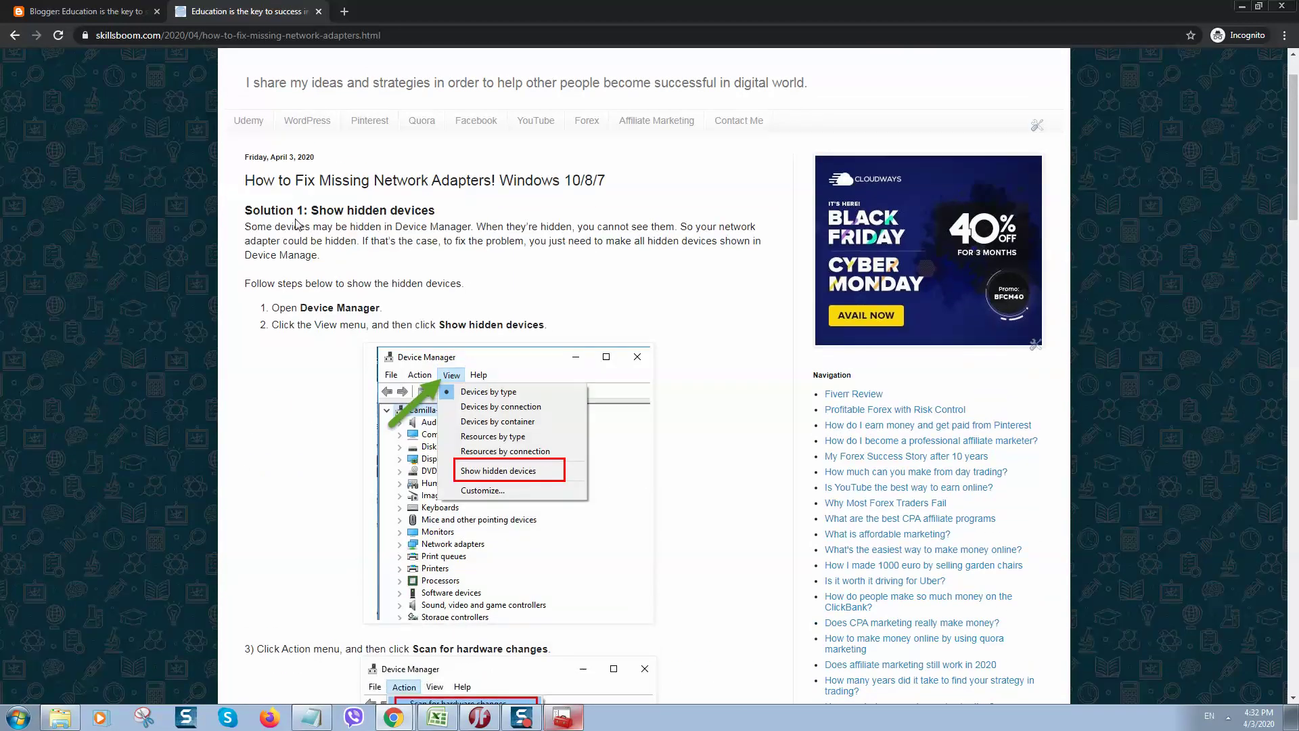